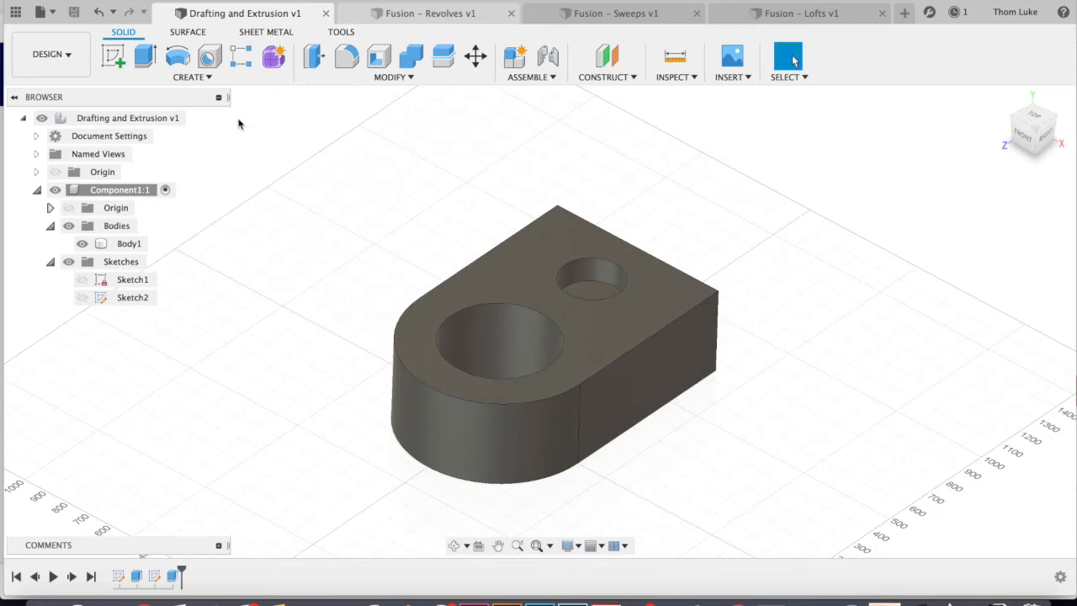
click(404, 81)
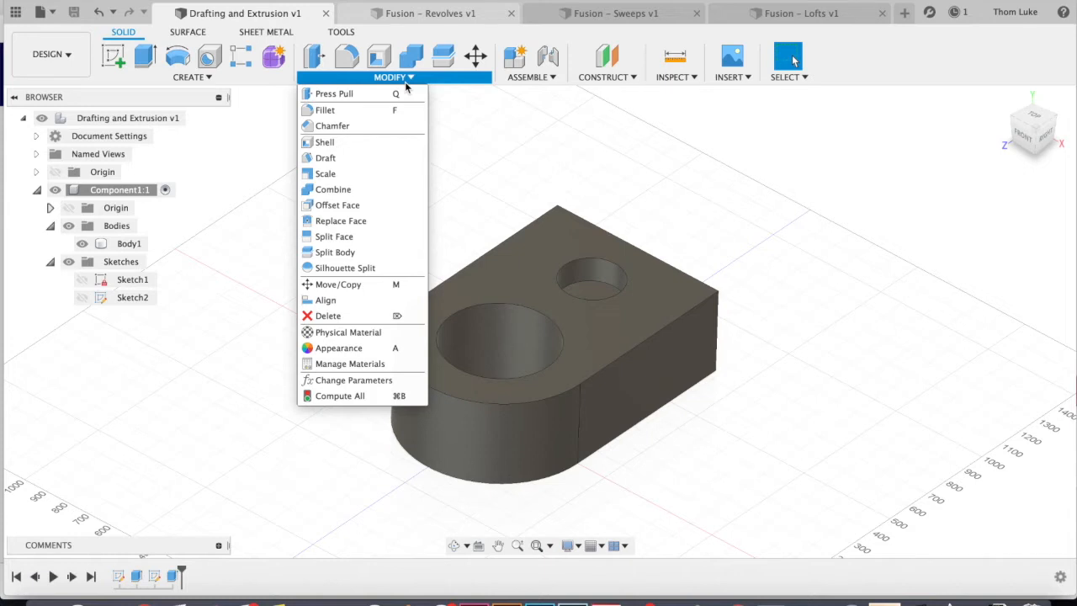
shift+middle_drag(469, 244, 501, 272)
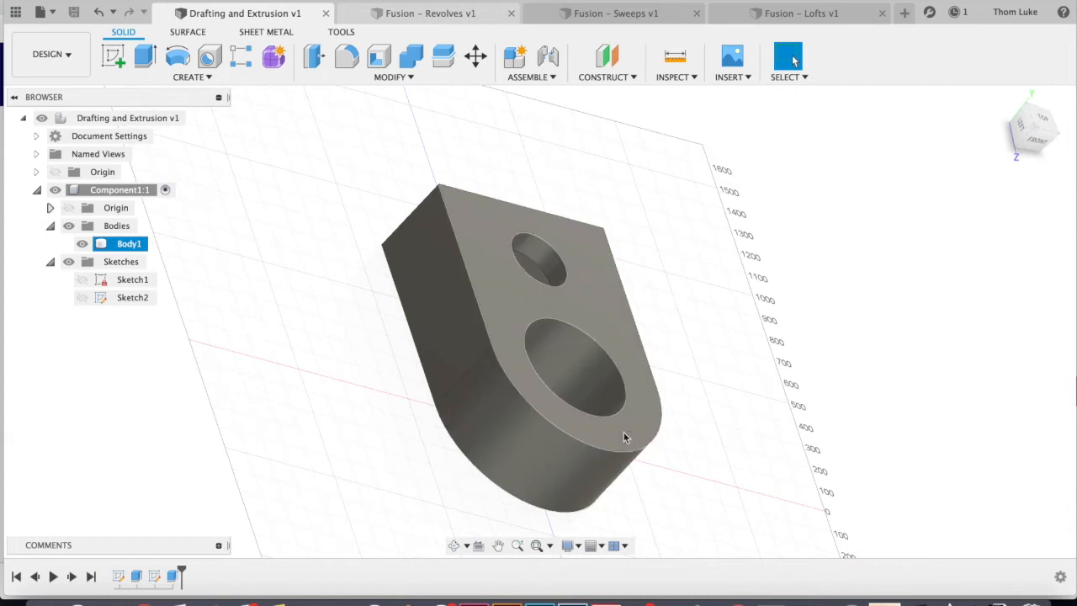
shift+middle_drag(622, 250, 516, 202)
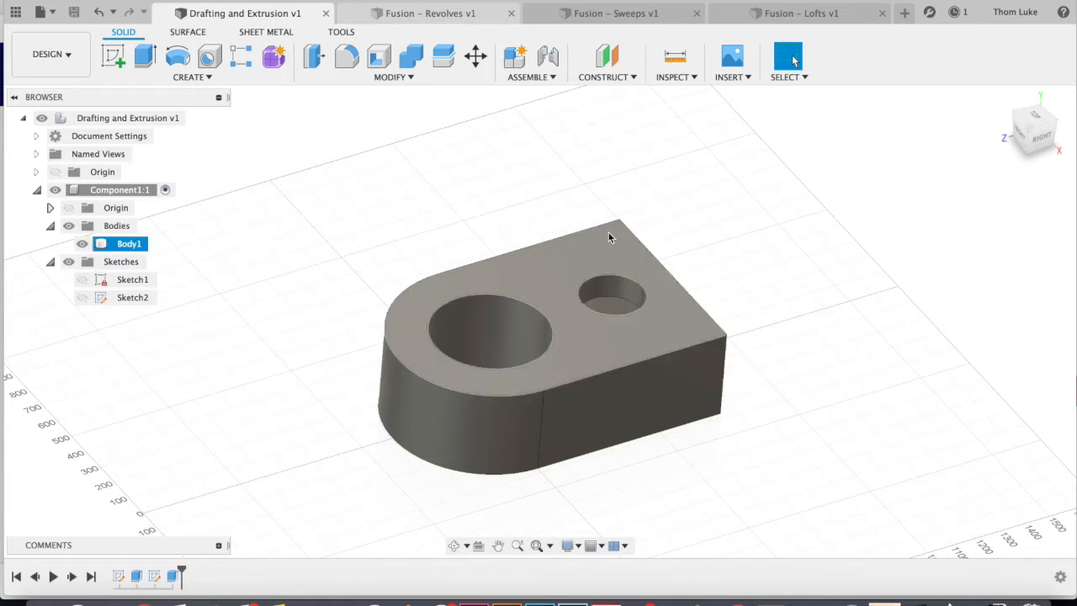
- Fillet the four outer edges of the body's top face with a constant 50 mm radius
click(409, 78)
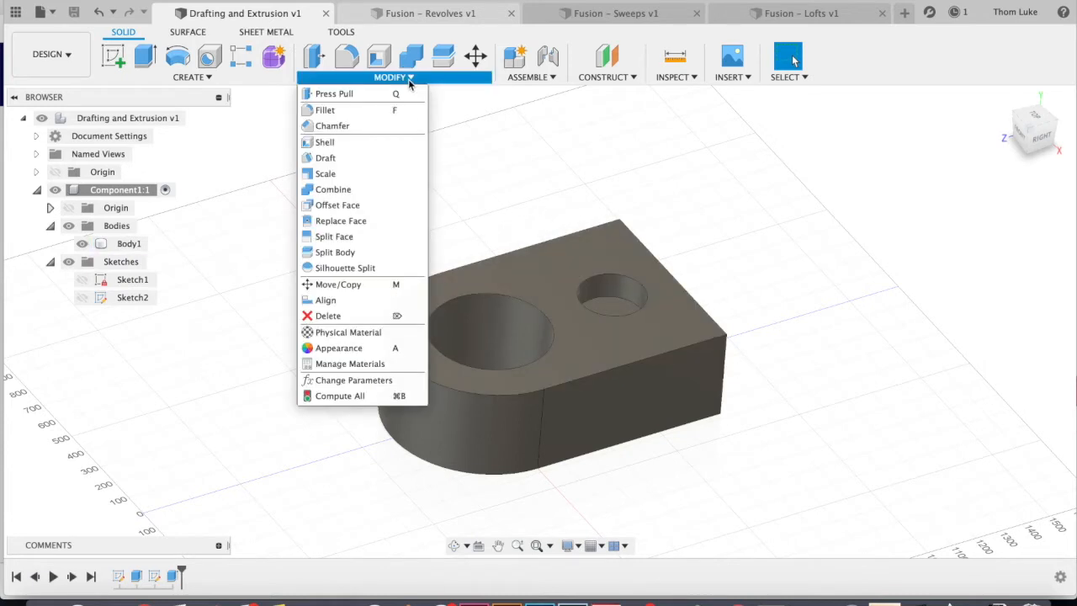
click(332, 110)
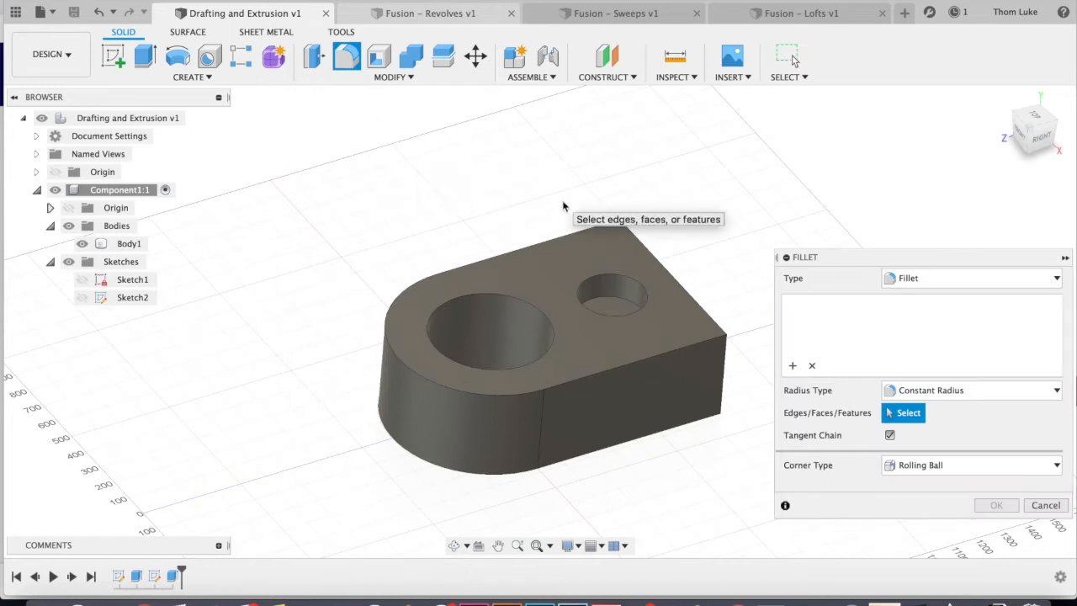
click(592, 234)
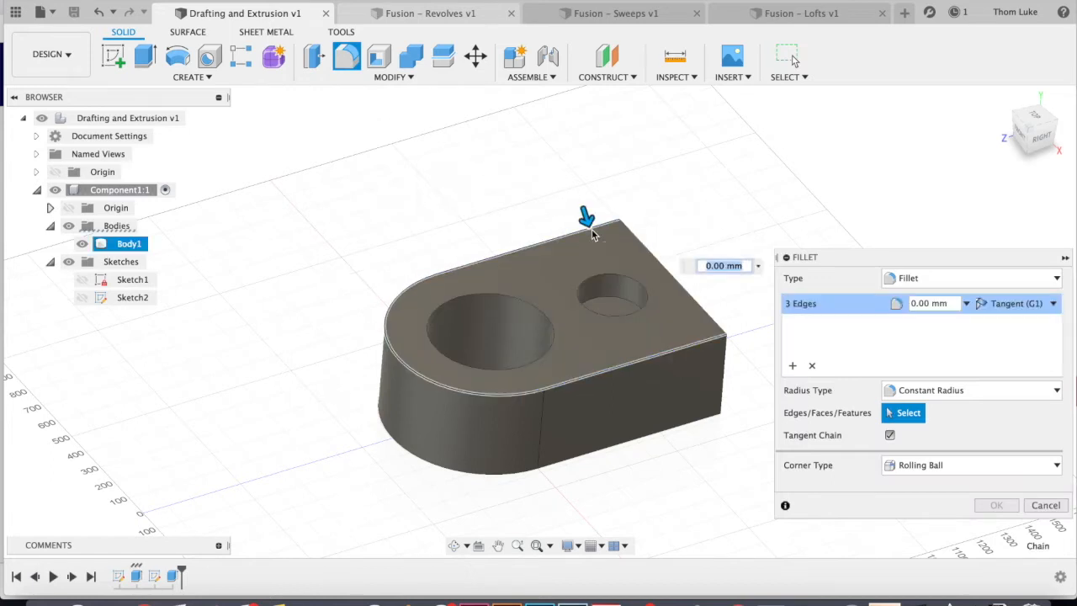
click(638, 241)
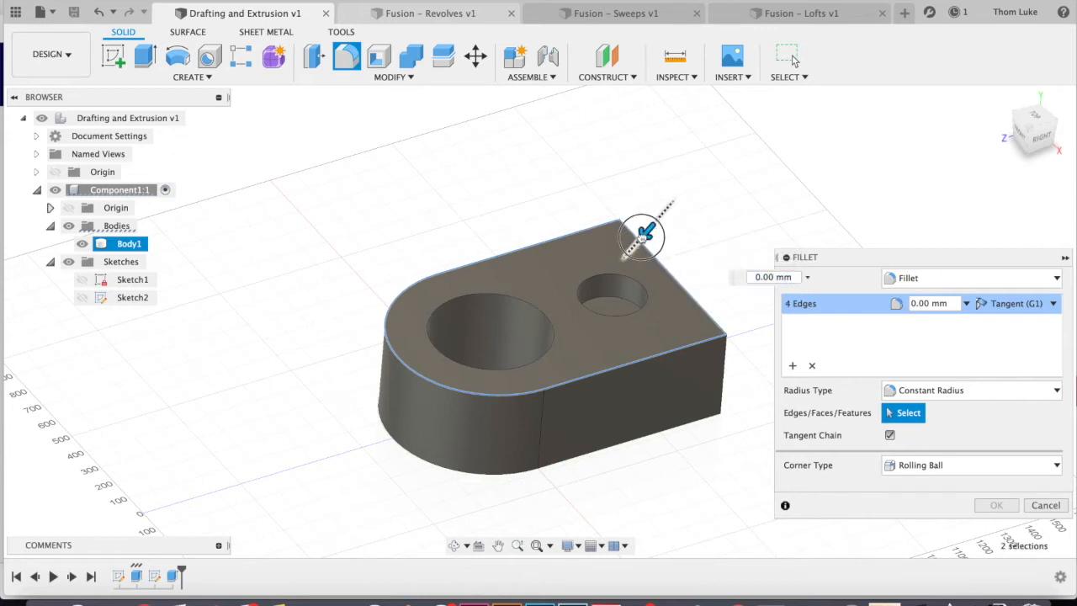
drag(645, 232, 641, 237)
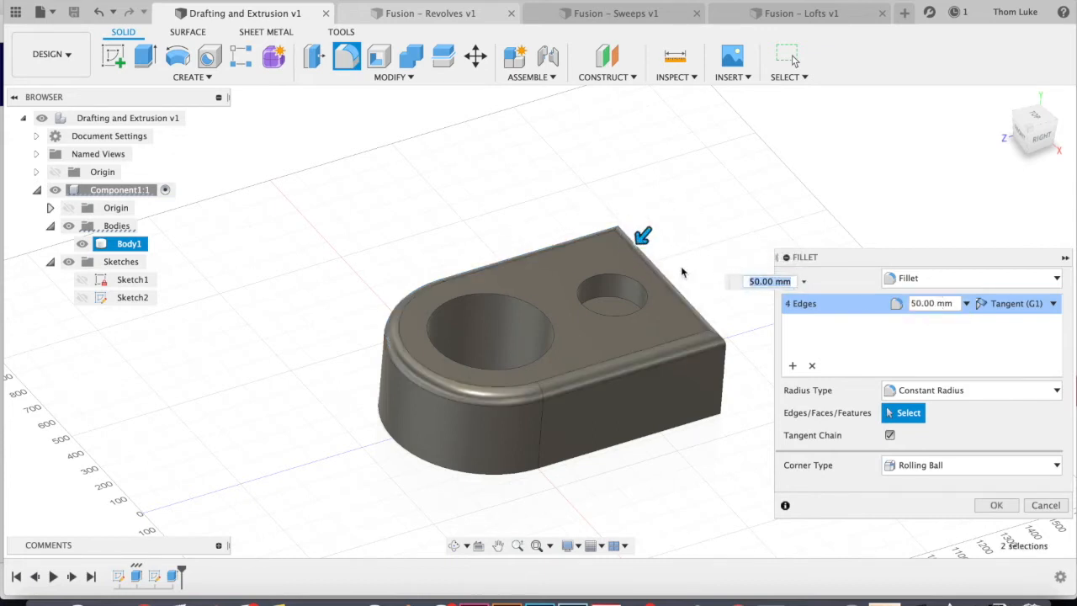
shift+middle_drag(645, 287, 651, 316)
scroll(661, 364, up, 3)
scroll(658, 358, up, 5)
scroll(588, 256, up, 3)
scroll(588, 261, down, 4)
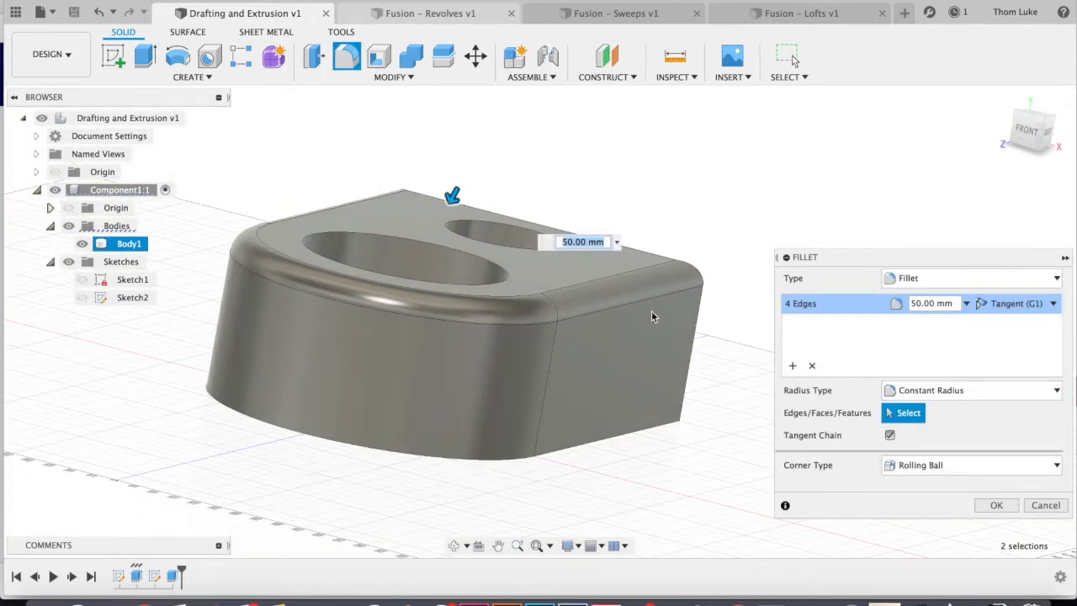
click(991, 506)
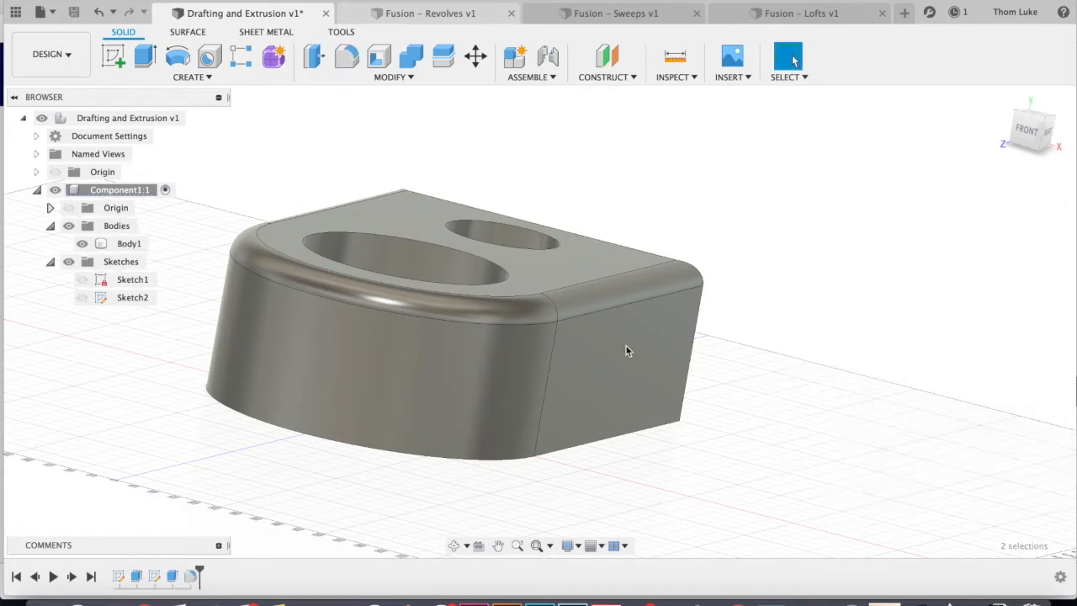
- Set up a 50 mm equal-distance chamfer on the upper edge of the large through hole
click(411, 81)
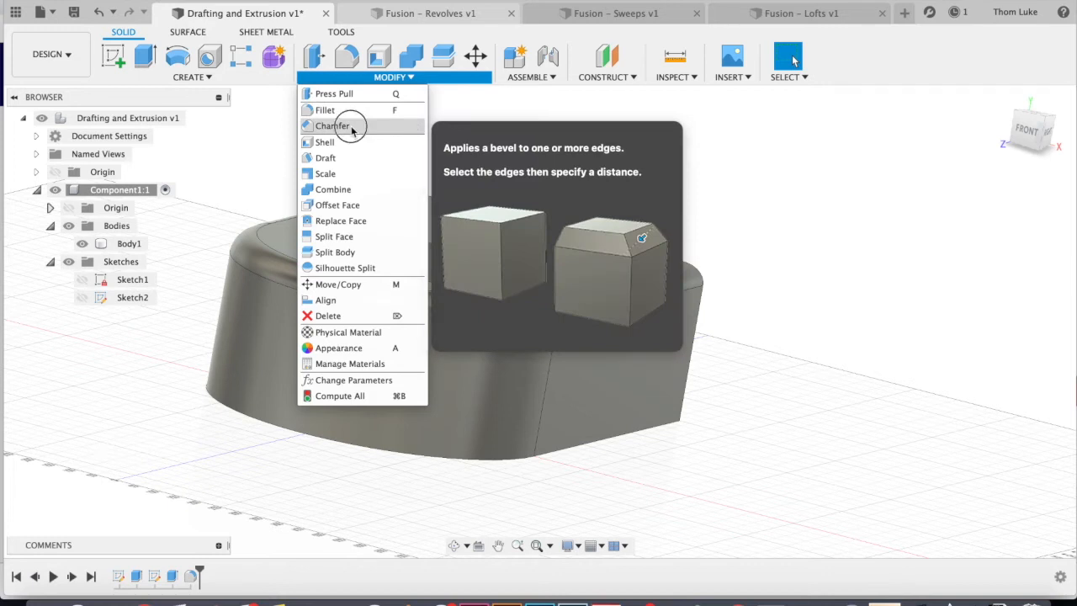
click(351, 126)
shift+middle_drag(527, 148, 488, 268)
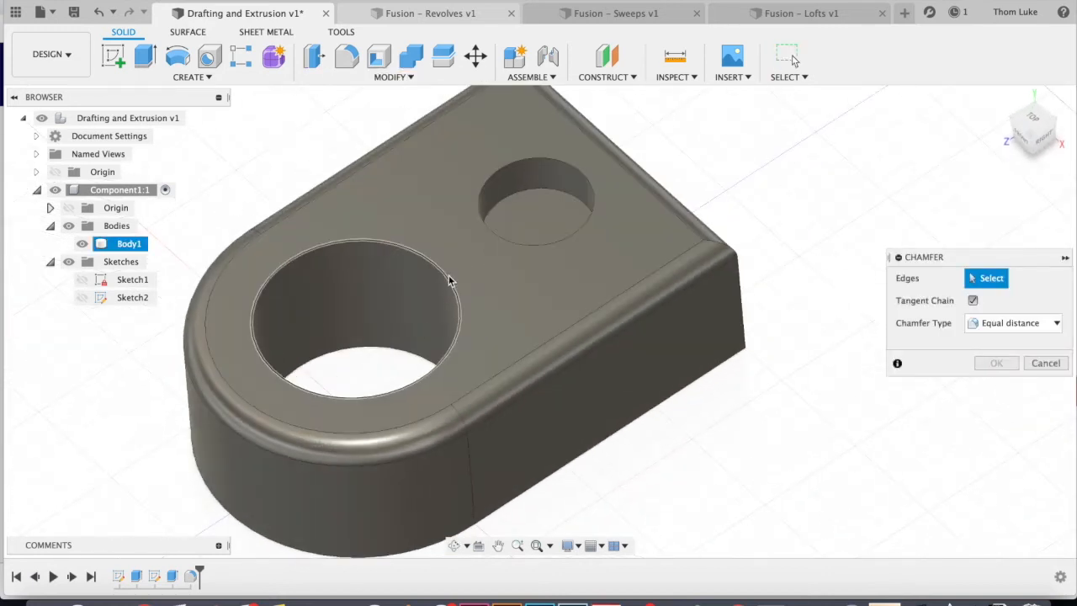
click(449, 281)
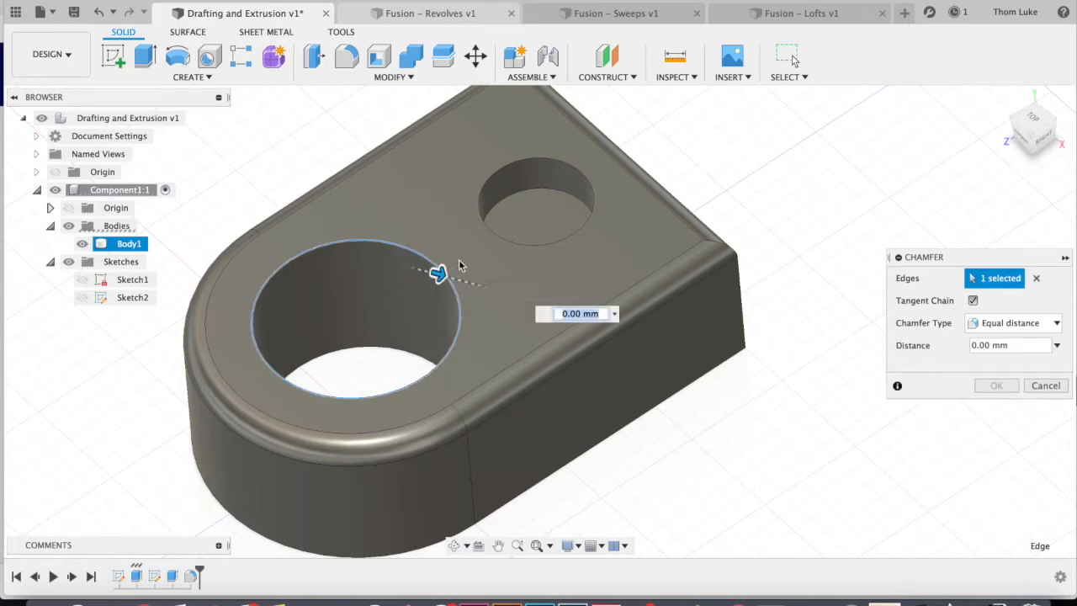
drag(443, 276, 451, 277)
- Examine the chamfer preview around the large hole's rim from several angles and up close
shift+middle_drag(451, 278, 418, 248)
scroll(451, 254, down, 5)
scroll(453, 255, up, 10)
scroll(452, 255, up, 1)
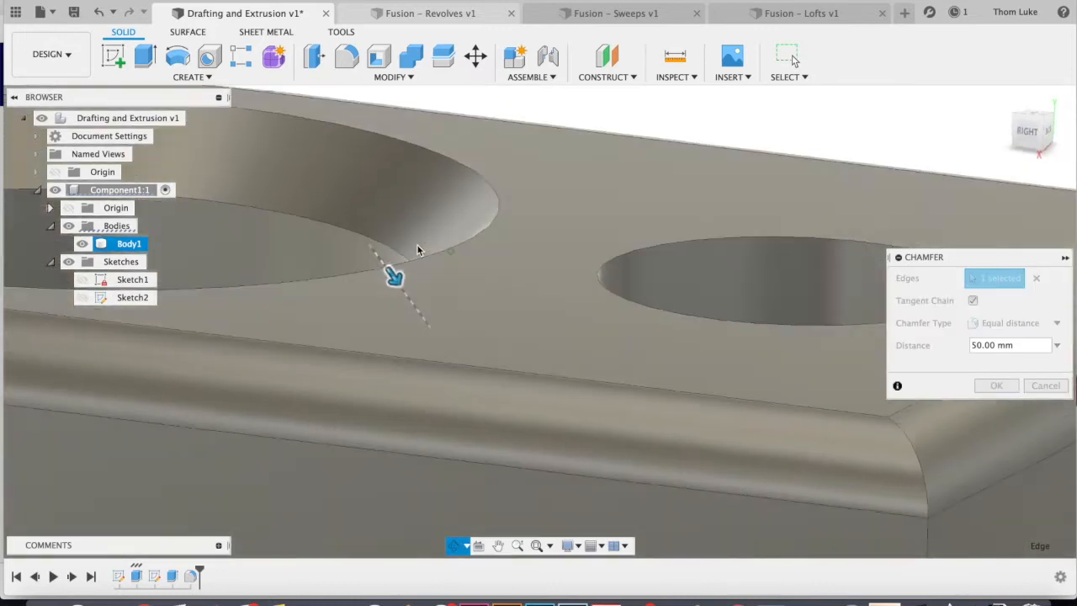
shift+middle_drag(450, 209, 436, 244)
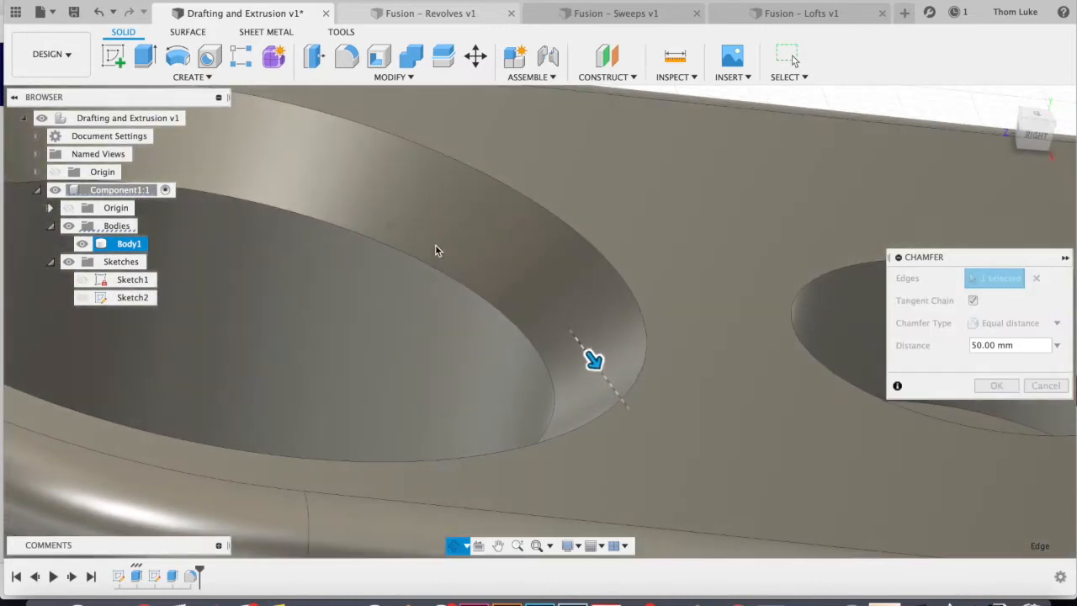
scroll(509, 311, down, 2)
scroll(508, 315, down, 6)
shift+middle_drag(508, 316, 480, 283)
shift+middle_drag(601, 243, 551, 360)
scroll(629, 240, up, 5)
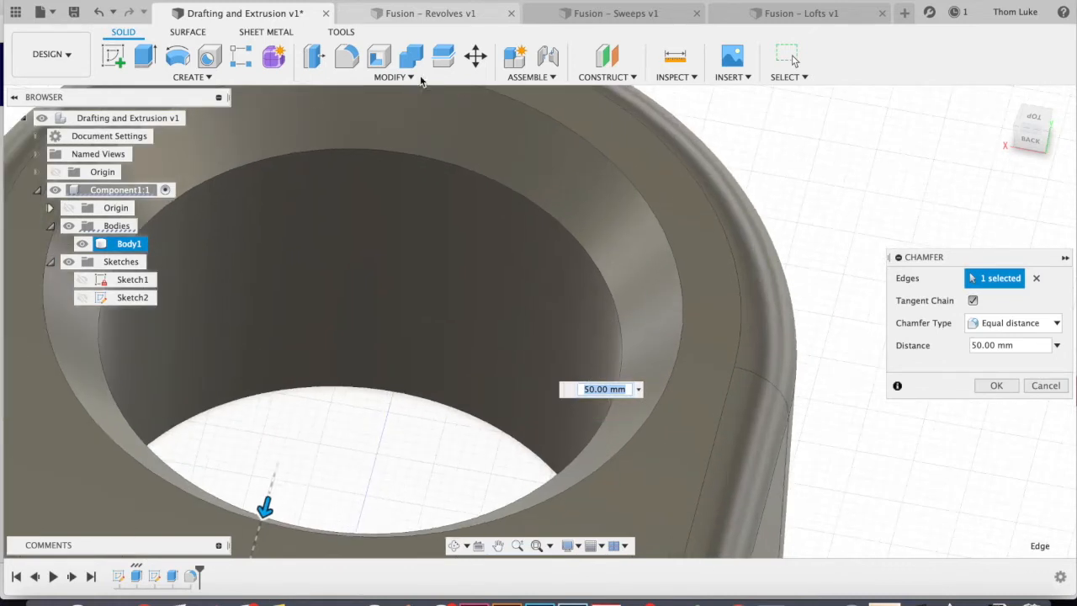
scroll(607, 329, down, 4)
shift+middle_drag(596, 306, 578, 248)
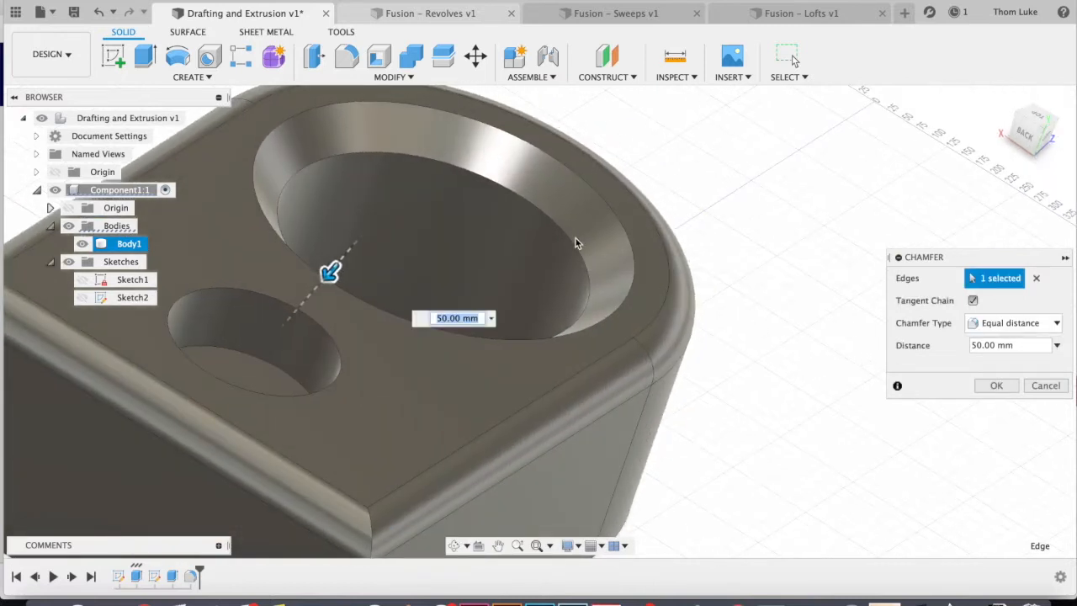
- Try the two-distances chamfer type on the large hole's rim with a second distance of 150 mm
click(1032, 332)
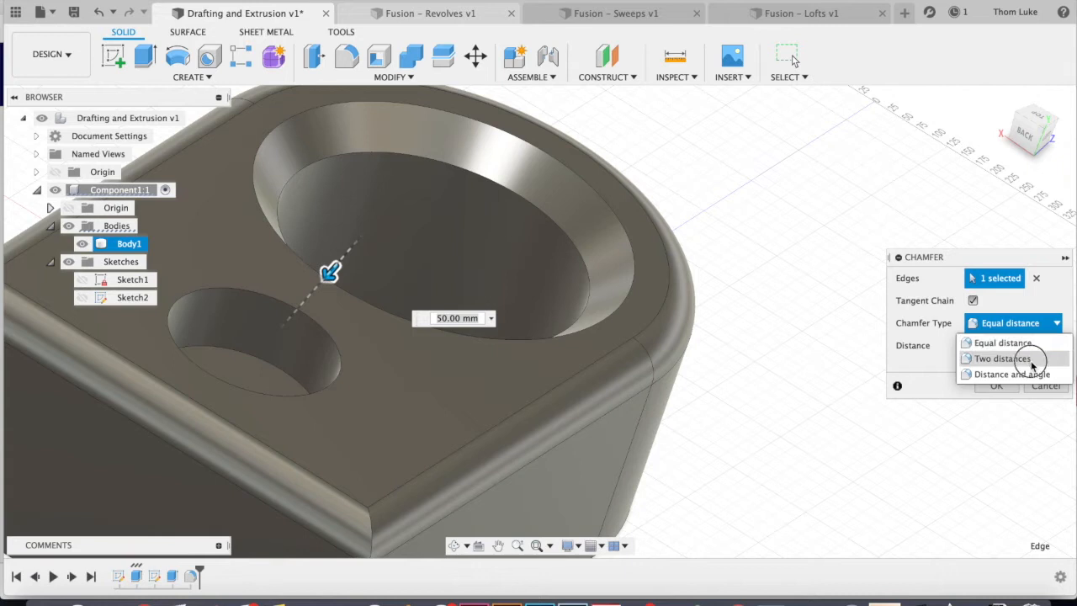
click(1032, 362)
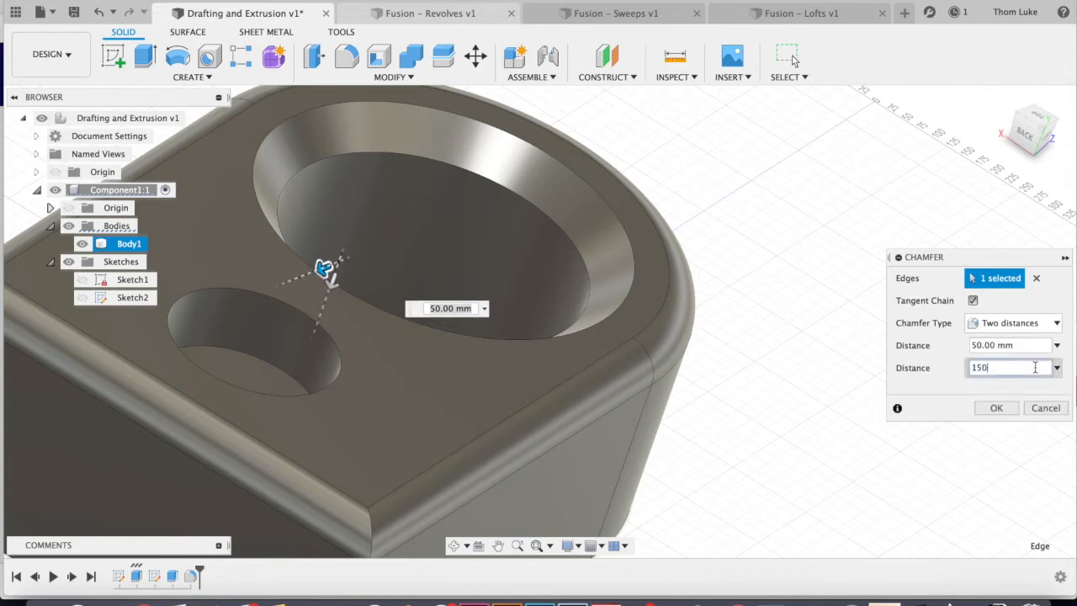
key(Tab)
shift+middle_drag(831, 337, 553, 191)
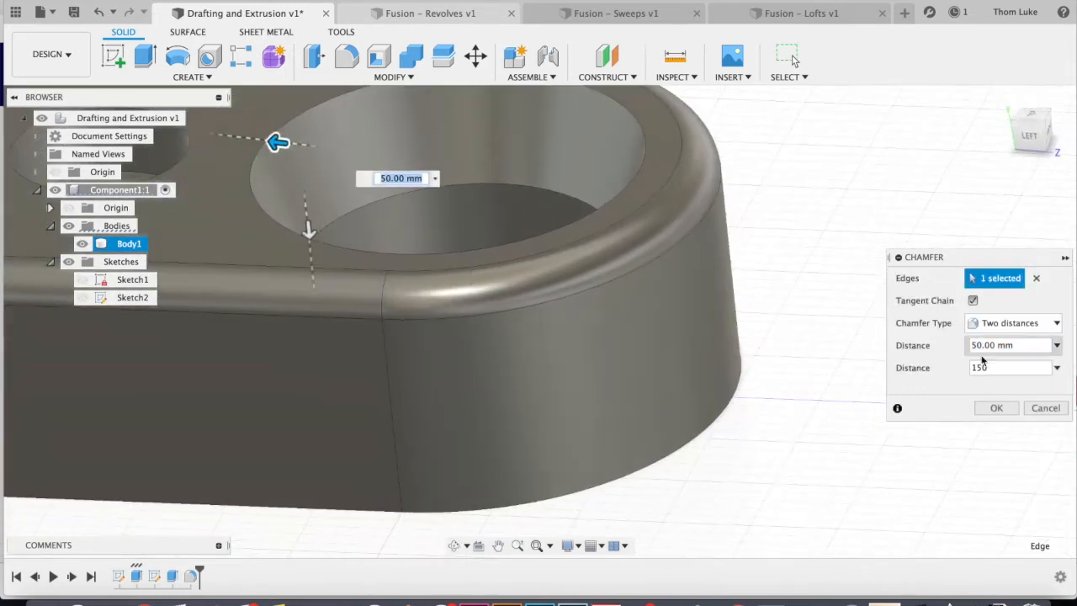
- Change the chamfer type to distance and angle, with 50 mm and 45 degrees, and apply the chamfer
click(1054, 324)
click(1018, 376)
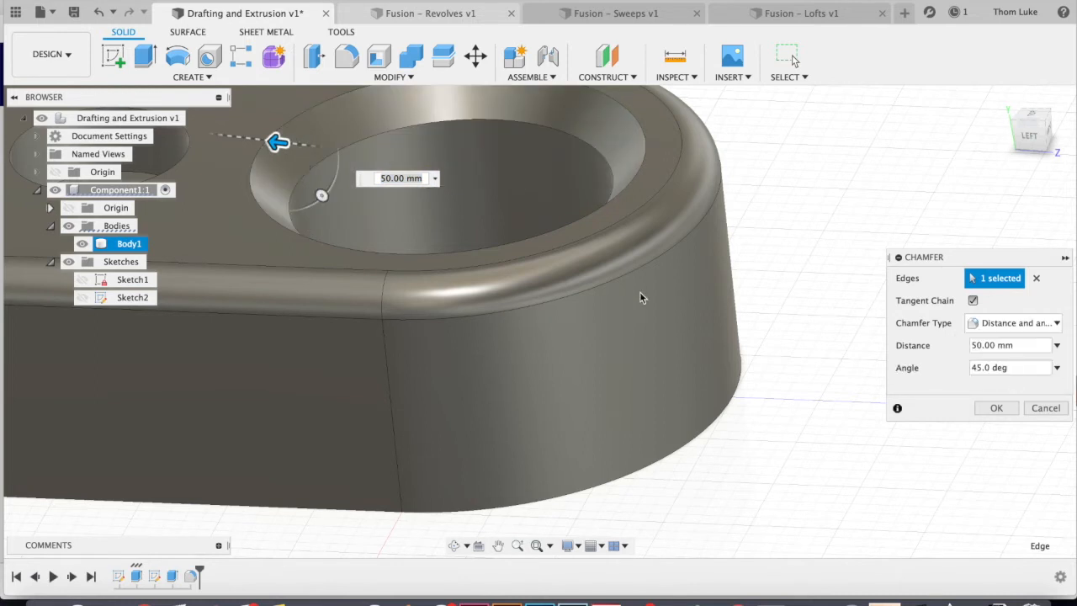
scroll(631, 314, up, 5)
scroll(653, 367, down, 10)
scroll(527, 234, up, 5)
mouse_move(526, 234)
shift+middle_down()
mouse_move(589, 286)
mouse_move(582, 303)
mouse_move(513, 269)
mouse_move(653, 317)
mouse_move(573, 327)
mouse_move(572, 348)
mouse_move(531, 232)
shift+middle_up()
click(996, 409)
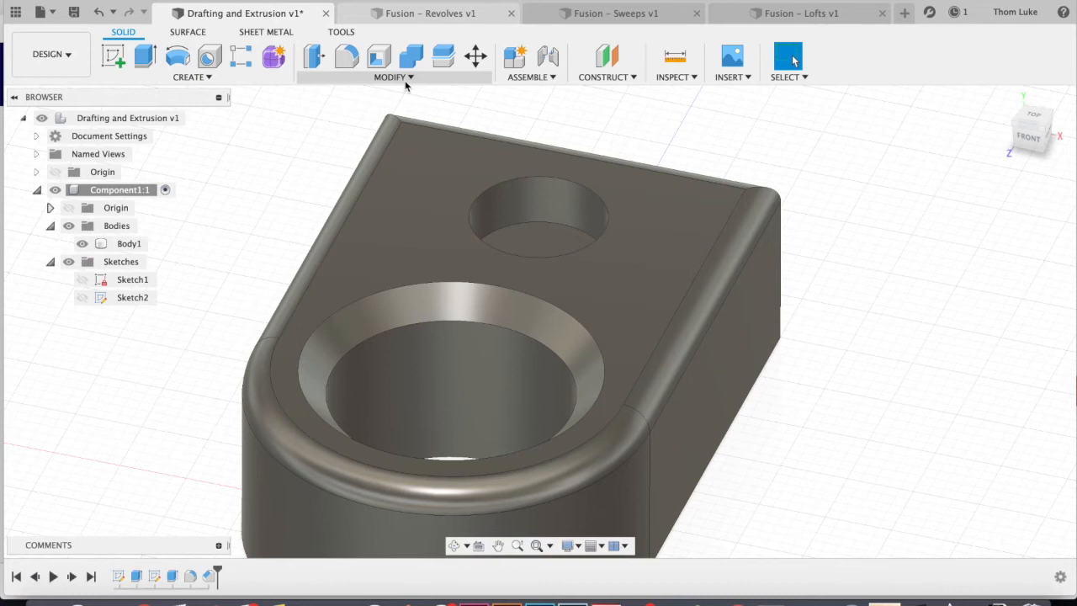
- Shell the body open at its bottom face with a 25 mm inside thickness
click(405, 80)
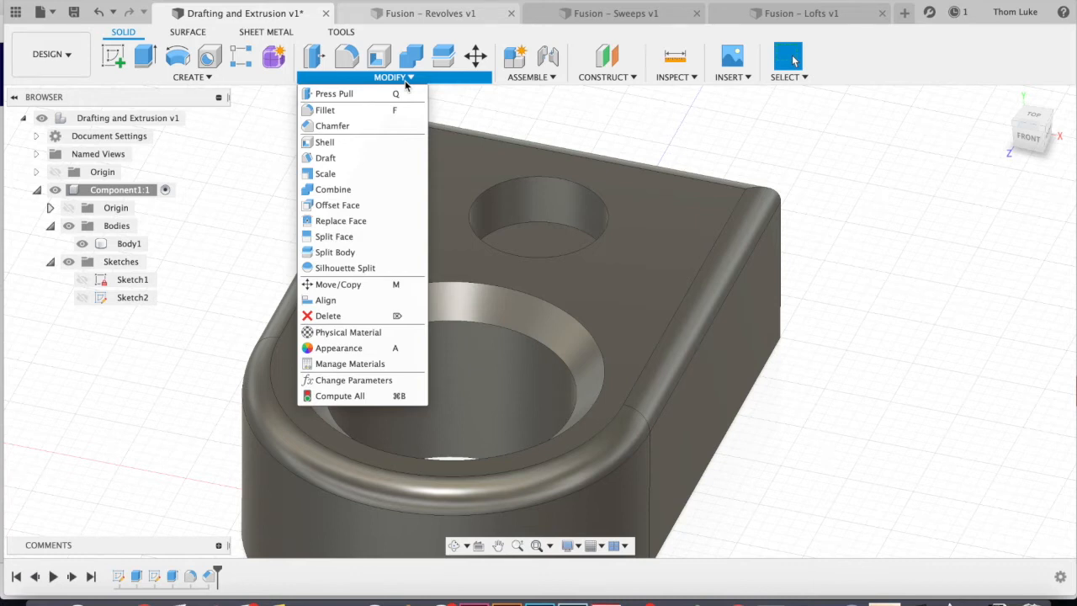
click(335, 139)
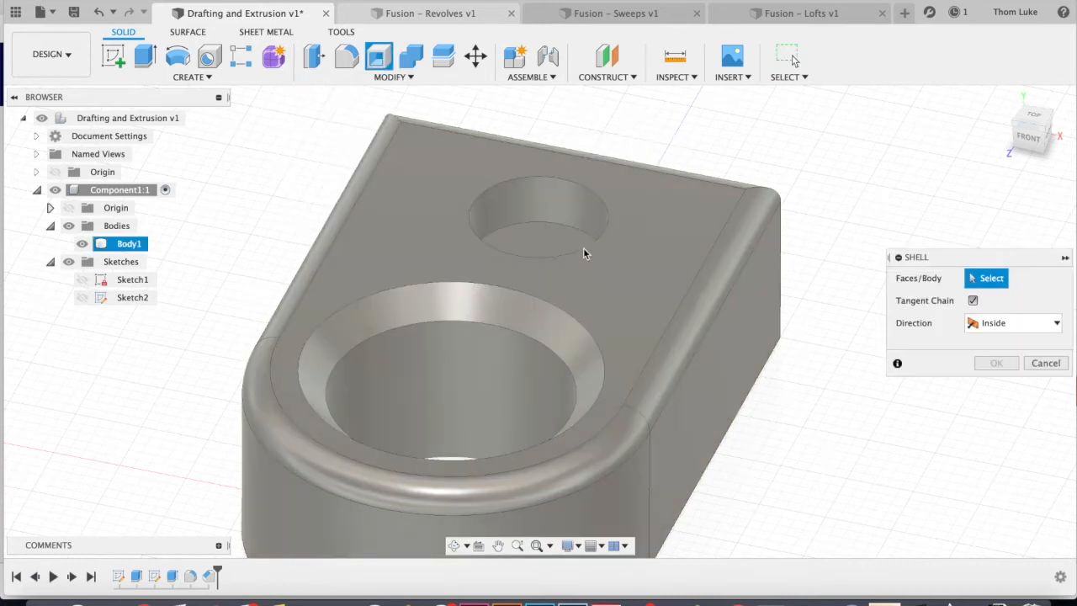
shift+middle_drag(785, 360, 672, 338)
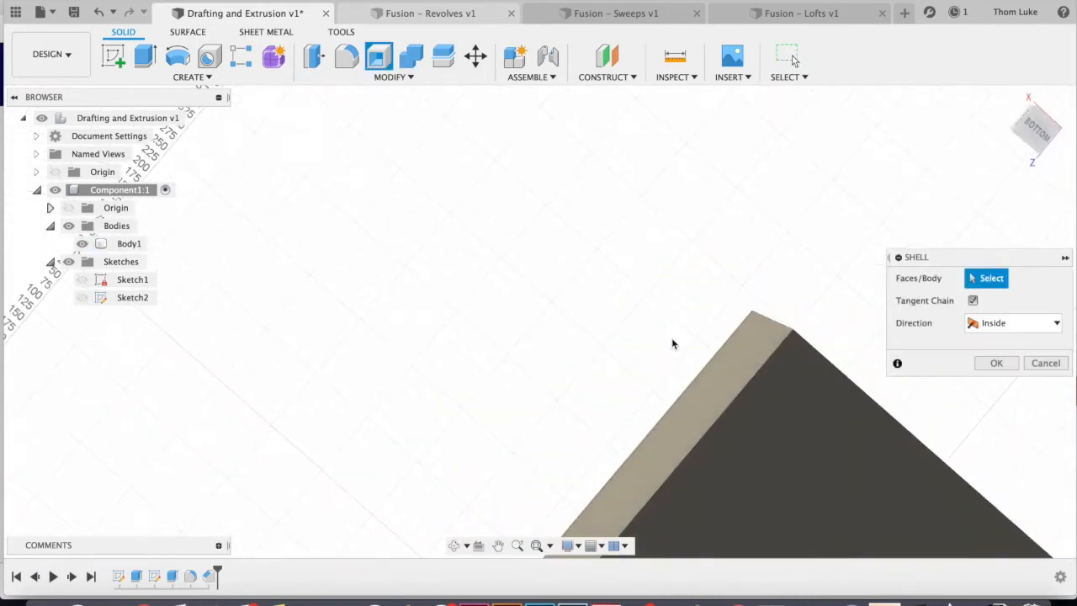
click(769, 434)
scroll(542, 316, down, 5)
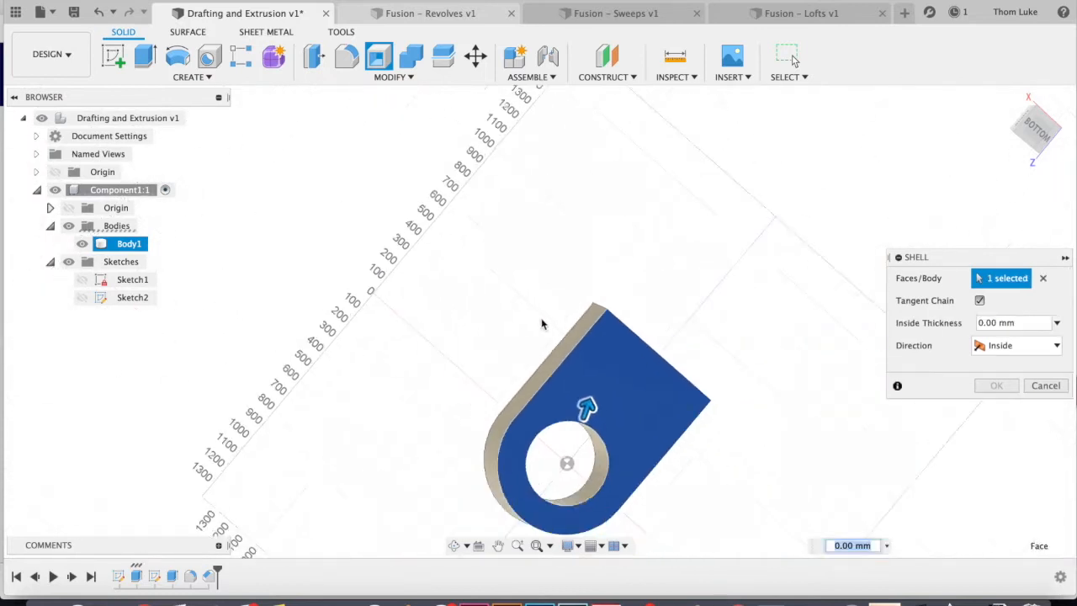
scroll(594, 469, up, 4)
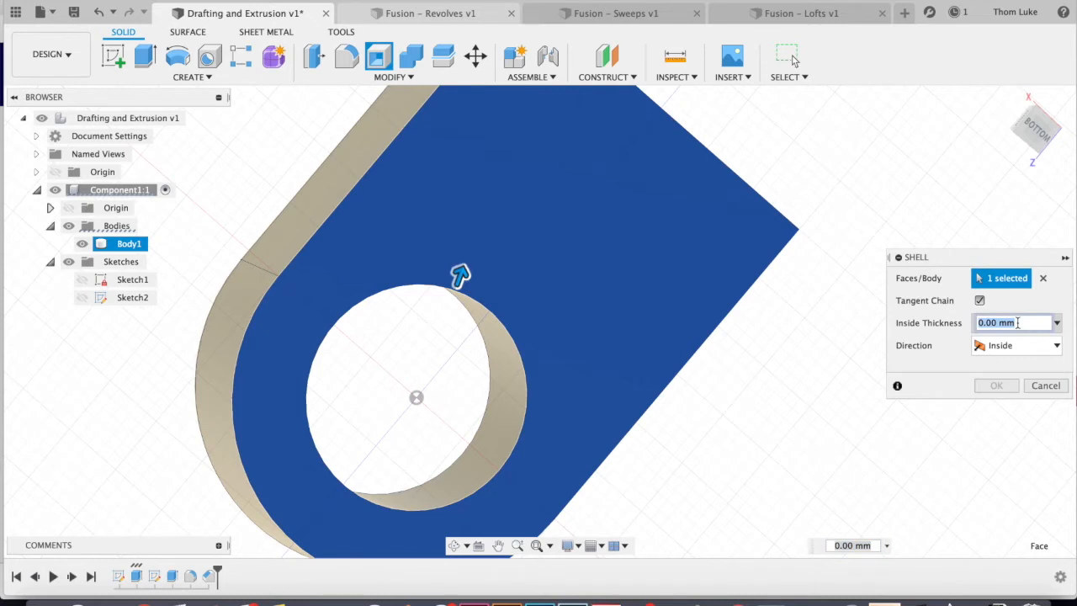
key(Return)
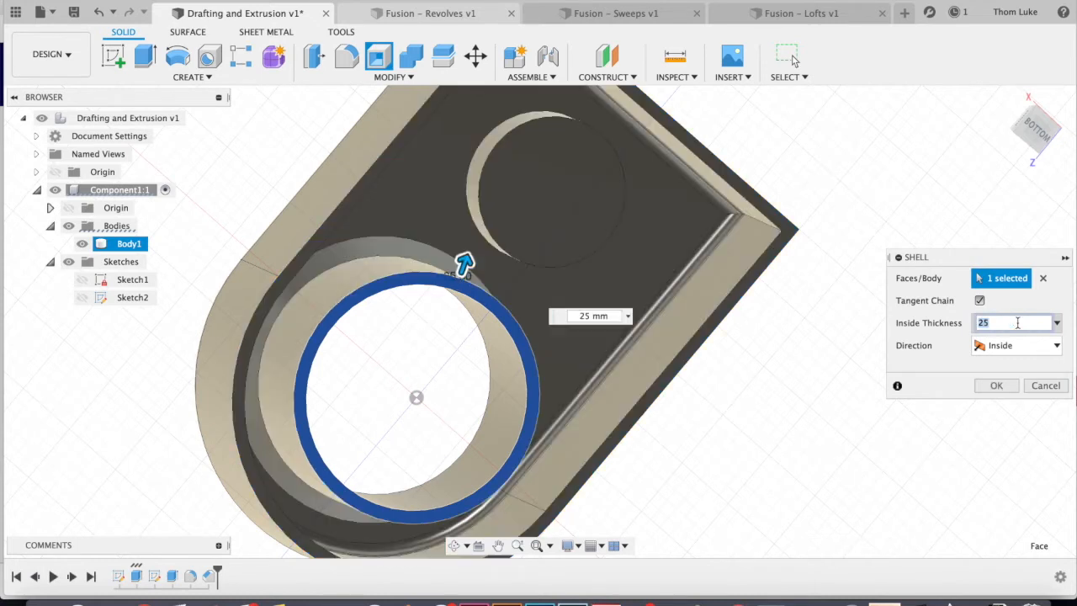
shift+middle_drag(497, 293, 446, 406)
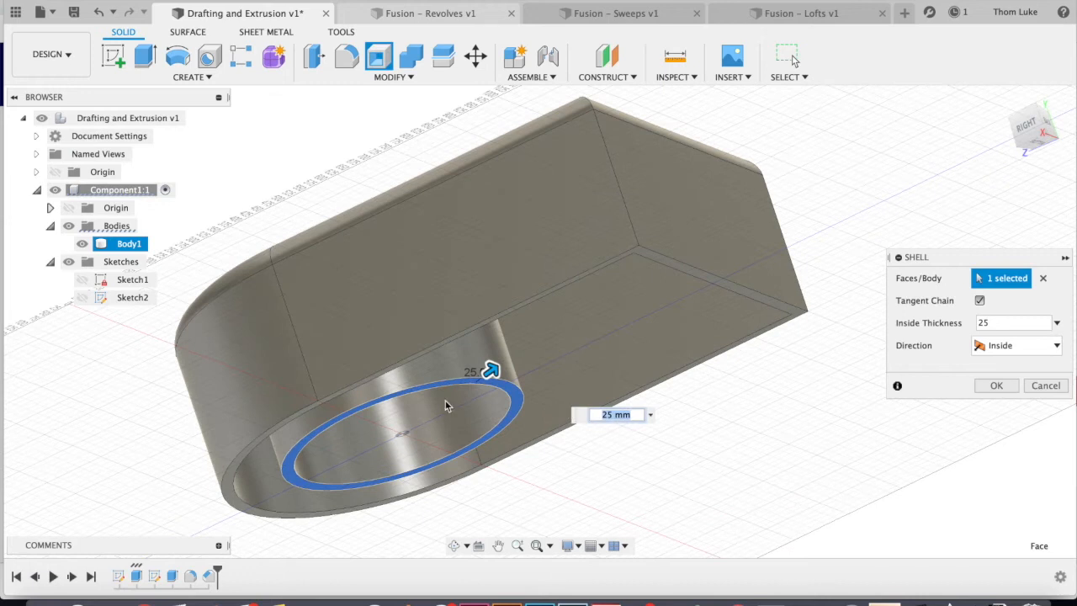
click(1007, 349)
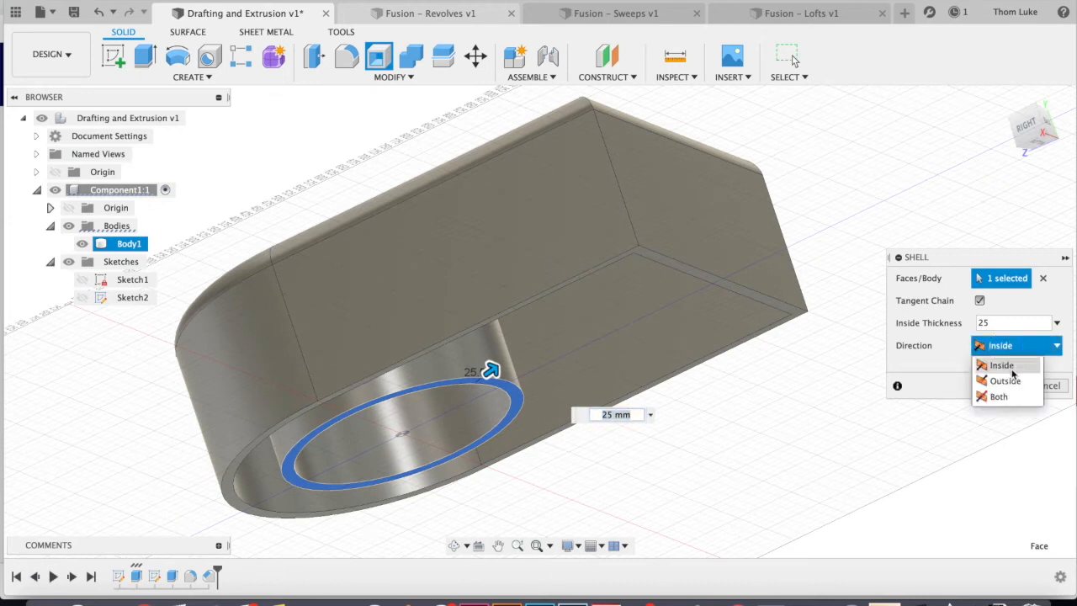
click(987, 389)
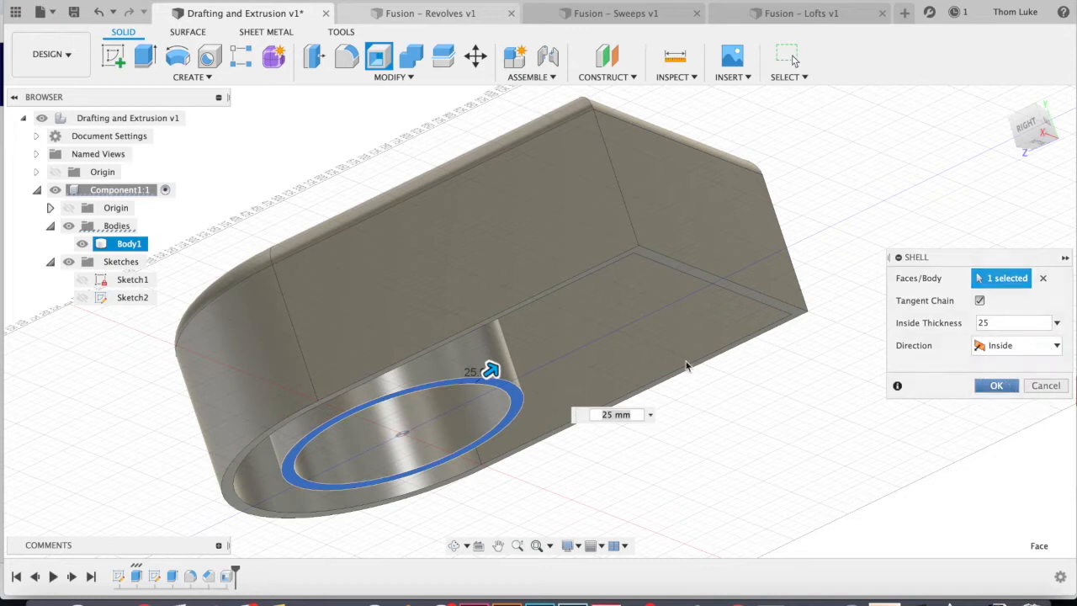
key(Return)
- Examine the shelled body from above and below, including the inner walls, hole bosses and interior edges
shift+middle_drag(791, 361, 477, 266)
click(566, 307)
shift+middle_drag(823, 195, 798, 283)
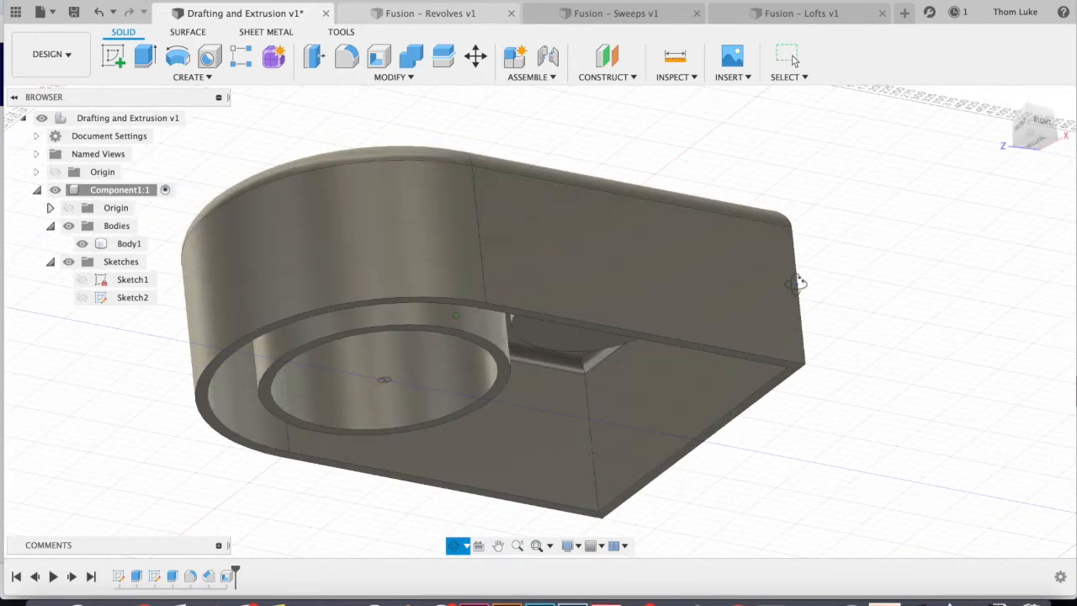
shift+middle_drag(798, 283, 704, 356)
click(595, 295)
shift+middle_drag(595, 295, 569, 305)
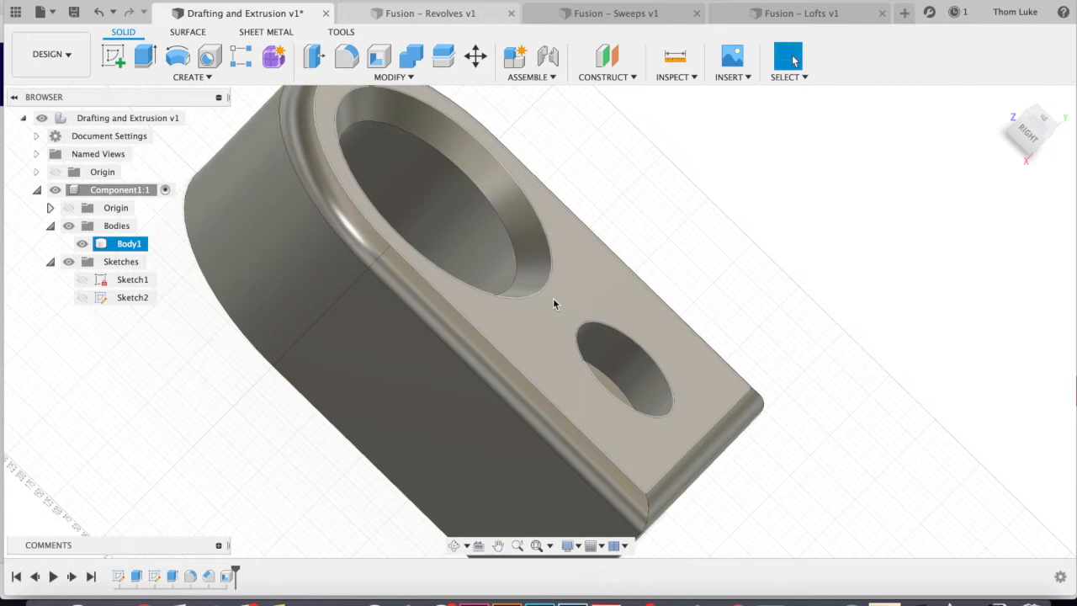
shift+middle_drag(553, 304, 483, 248)
shift+middle_drag(548, 271, 612, 241)
scroll(768, 210, down, 4)
scroll(768, 211, up, 9)
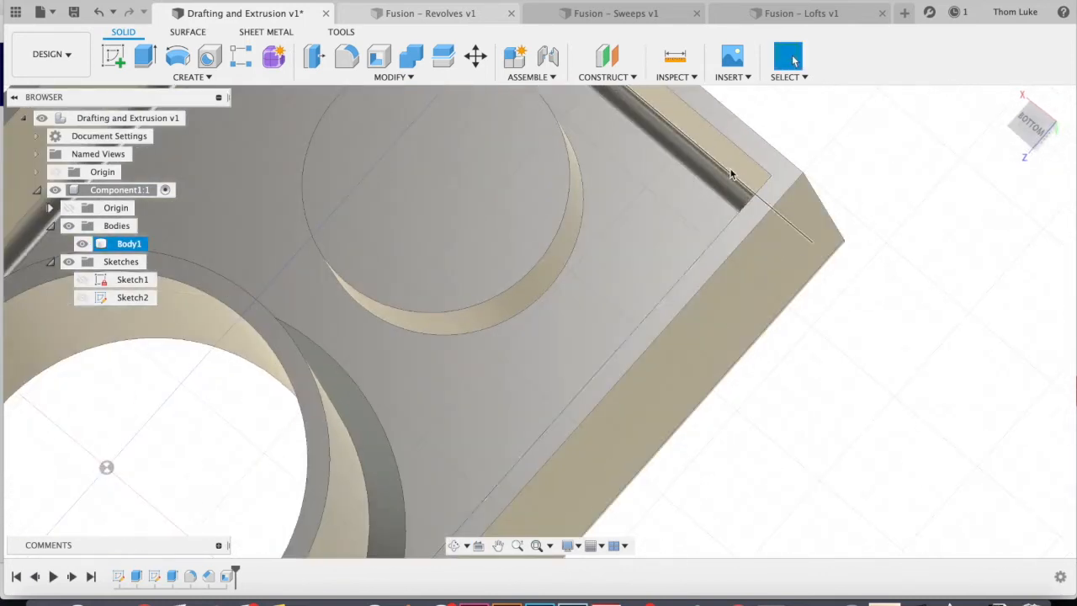
shift+middle_drag(698, 262, 776, 250)
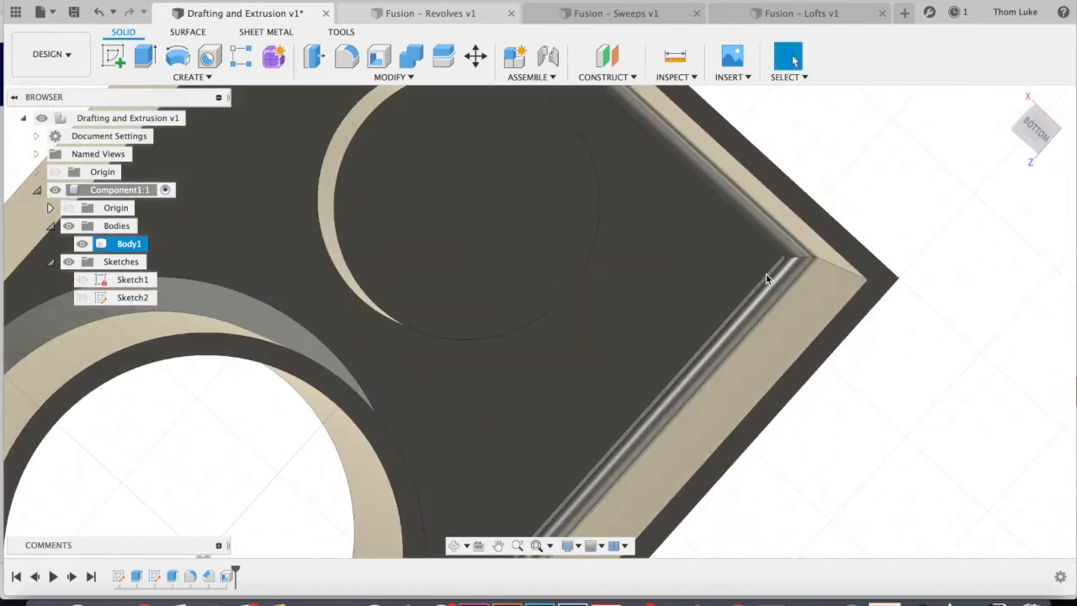
- Delete the shell feature from the design history so the block is solid again
scroll(716, 271, down, 2)
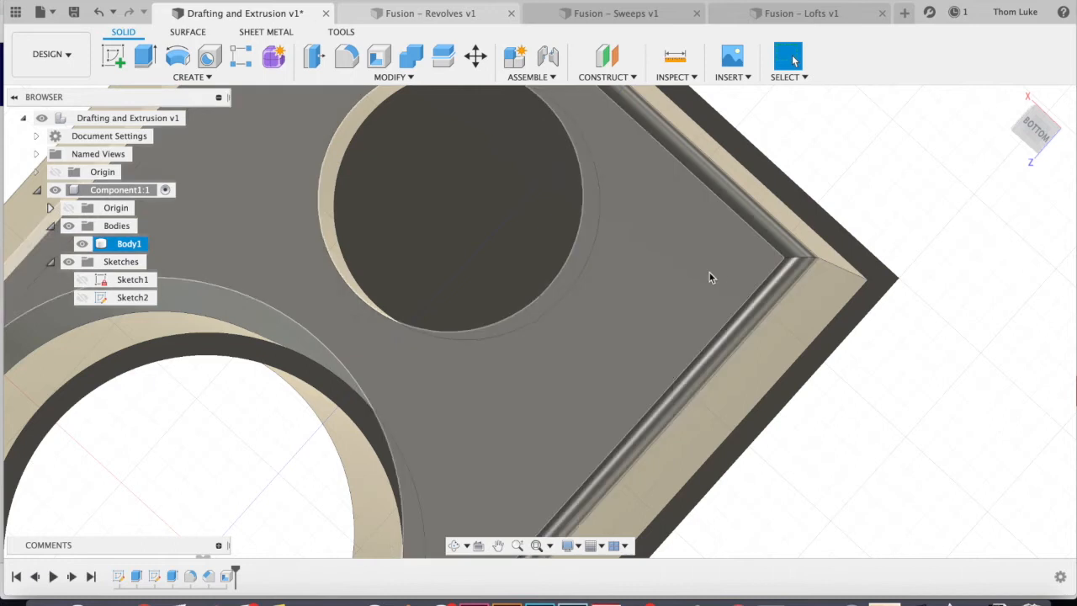
scroll(708, 271, up, 3)
scroll(707, 271, down, 6)
shift+middle_drag(732, 254, 389, 472)
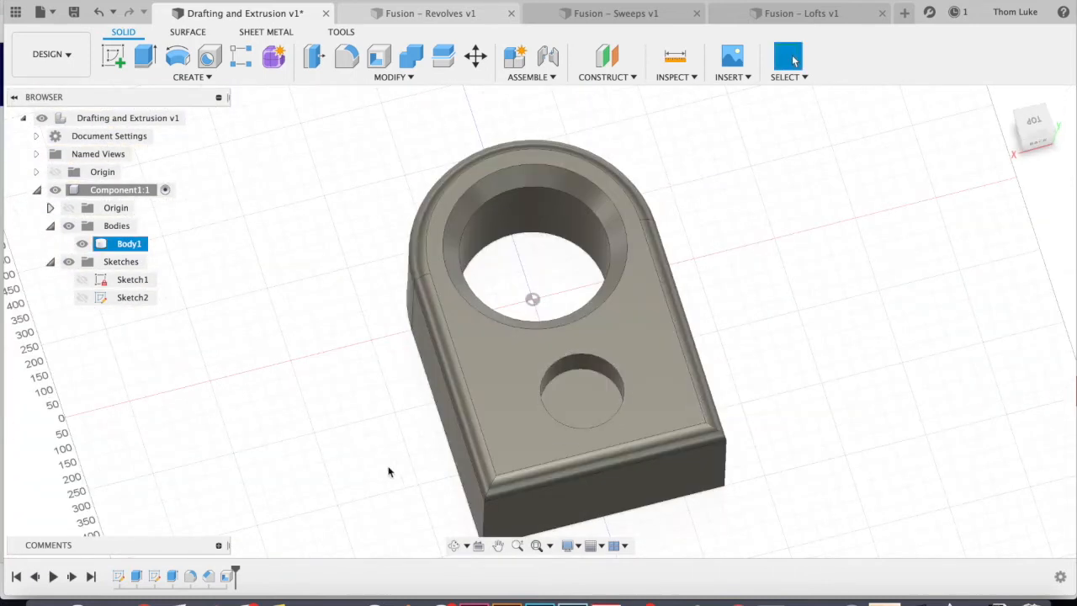
right_click(234, 576)
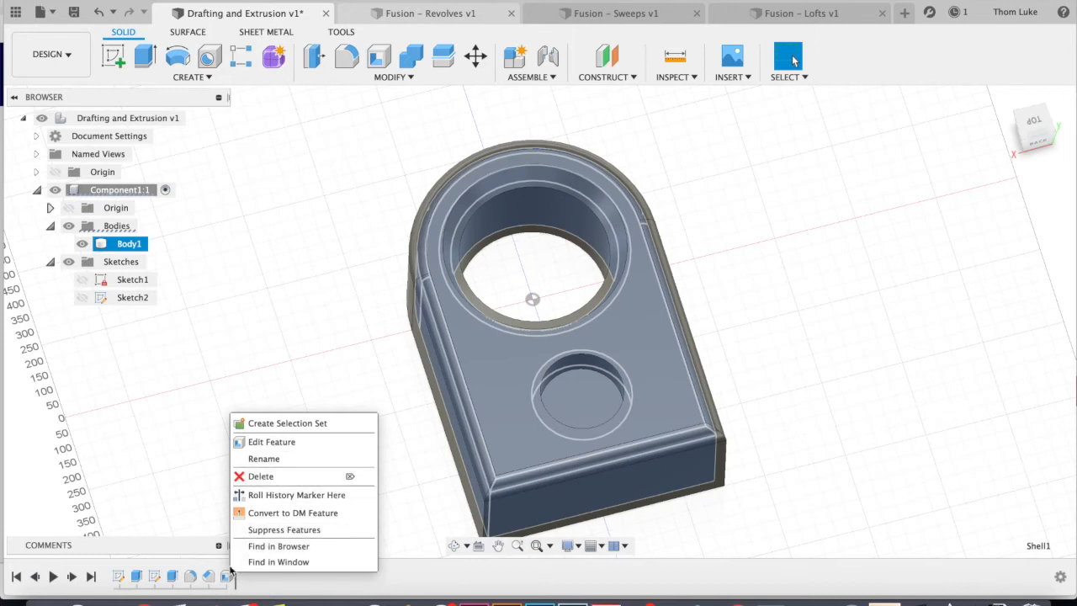
click(267, 476)
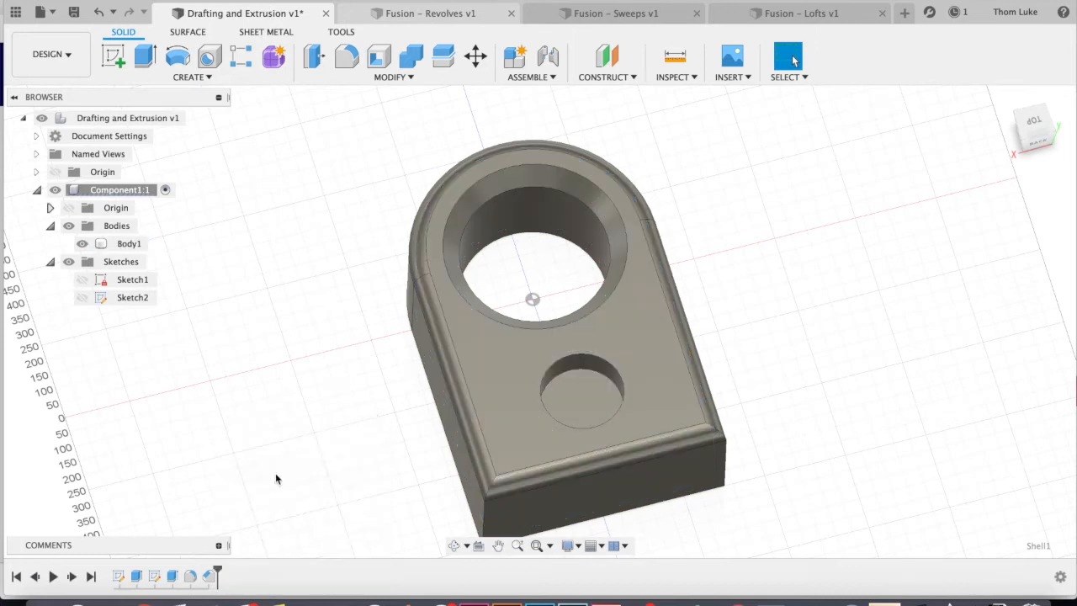
- Delete the fillet feature around the block's upper outer edges
right_click(173, 577)
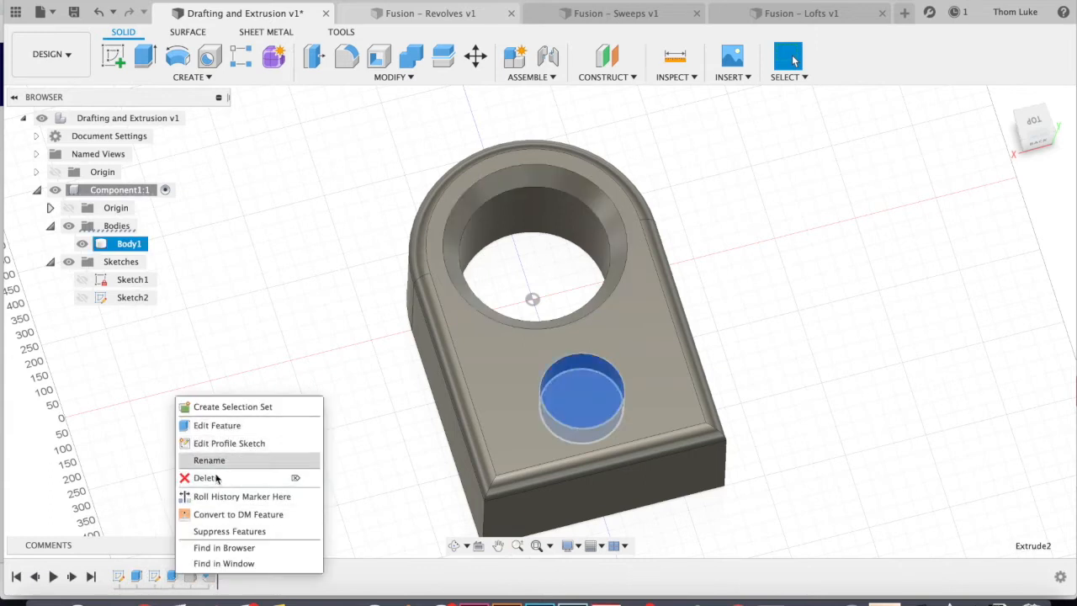
click(130, 444)
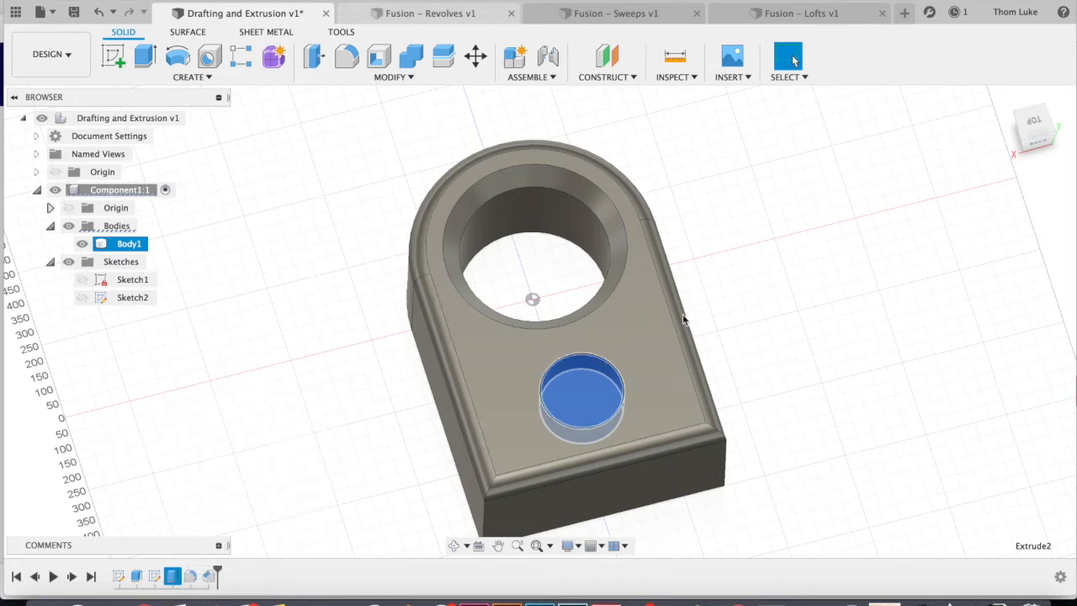
shift+middle_drag(612, 347, 639, 323)
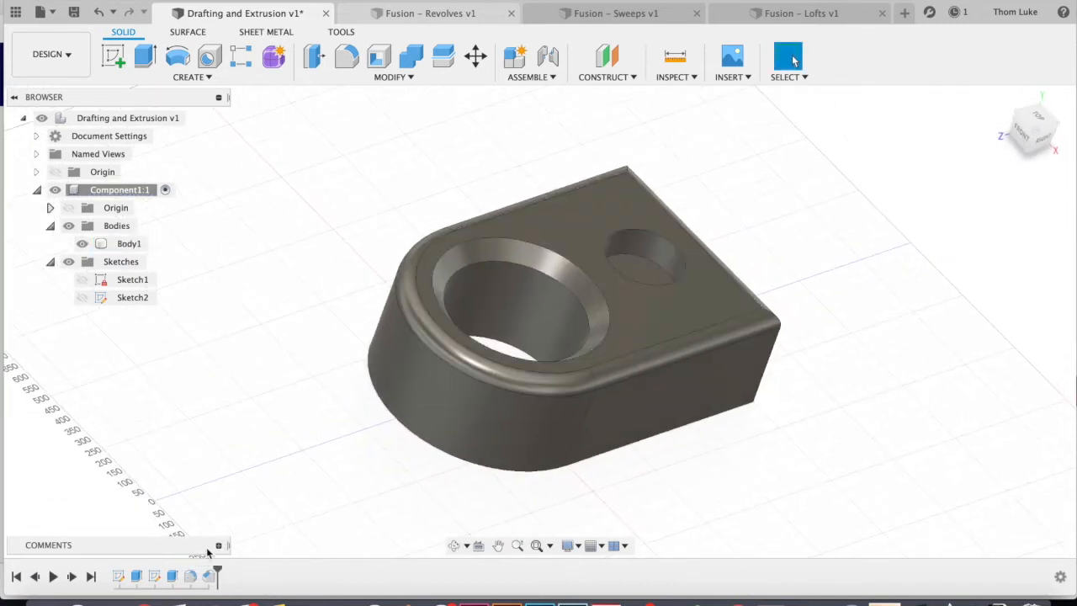
right_click(192, 577)
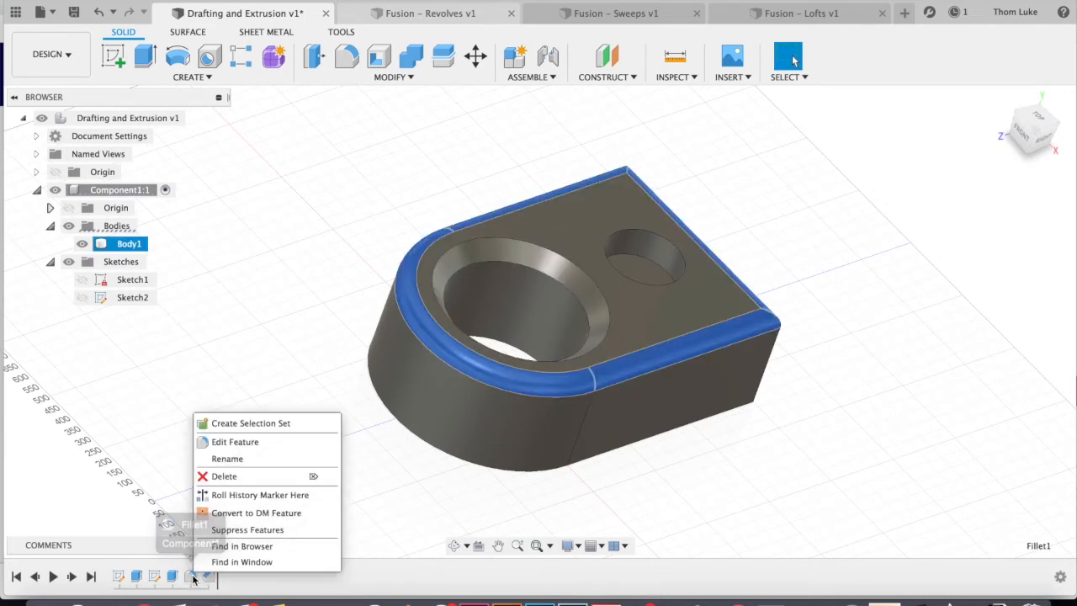
click(241, 476)
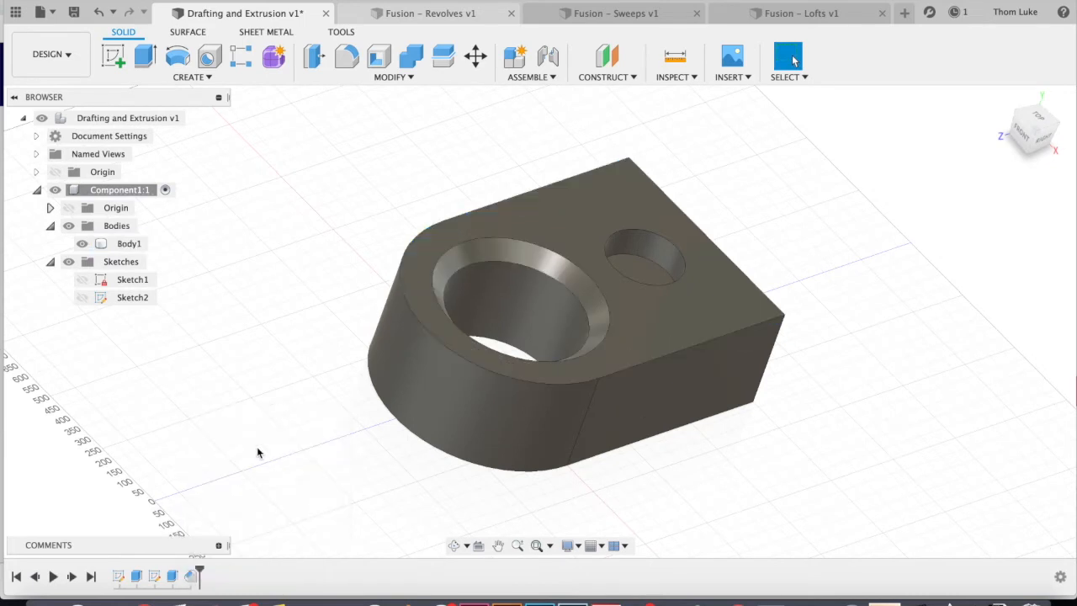
- Start a Hole on the block's top face, placed beside the small blind hole near the straight side
shift+middle_drag(631, 368, 605, 398)
scroll(633, 320, up, 3)
scroll(589, 396, down, 4)
scroll(620, 268, up, 3)
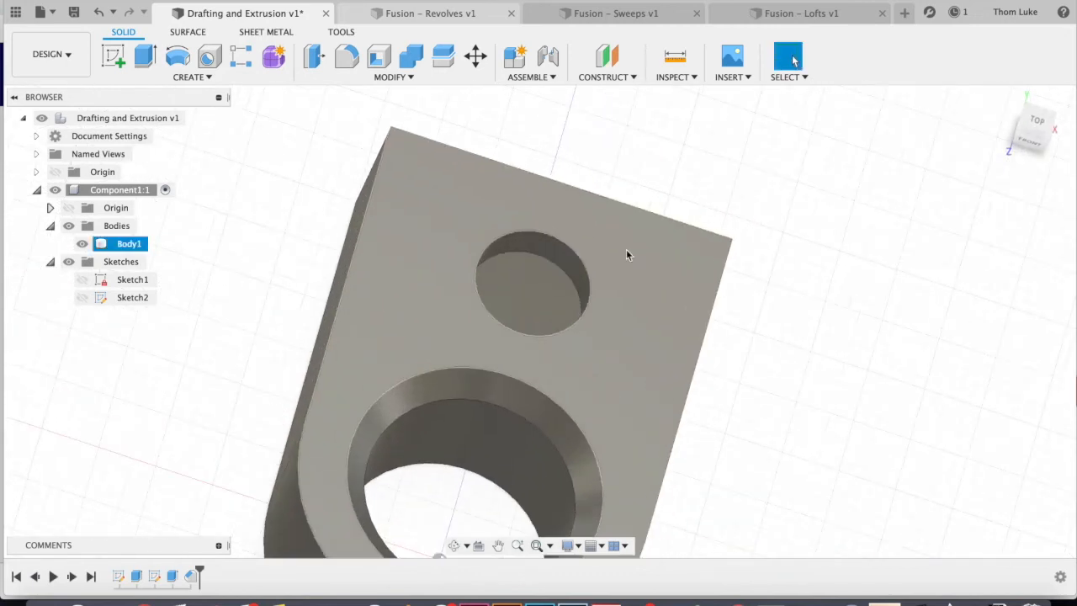
click(283, 142)
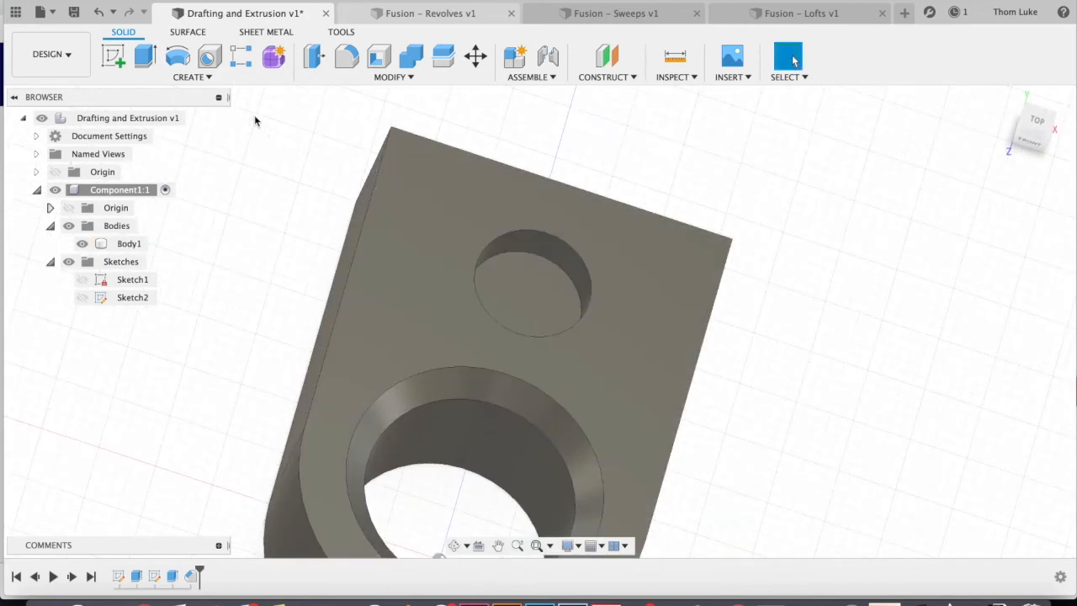
click(204, 76)
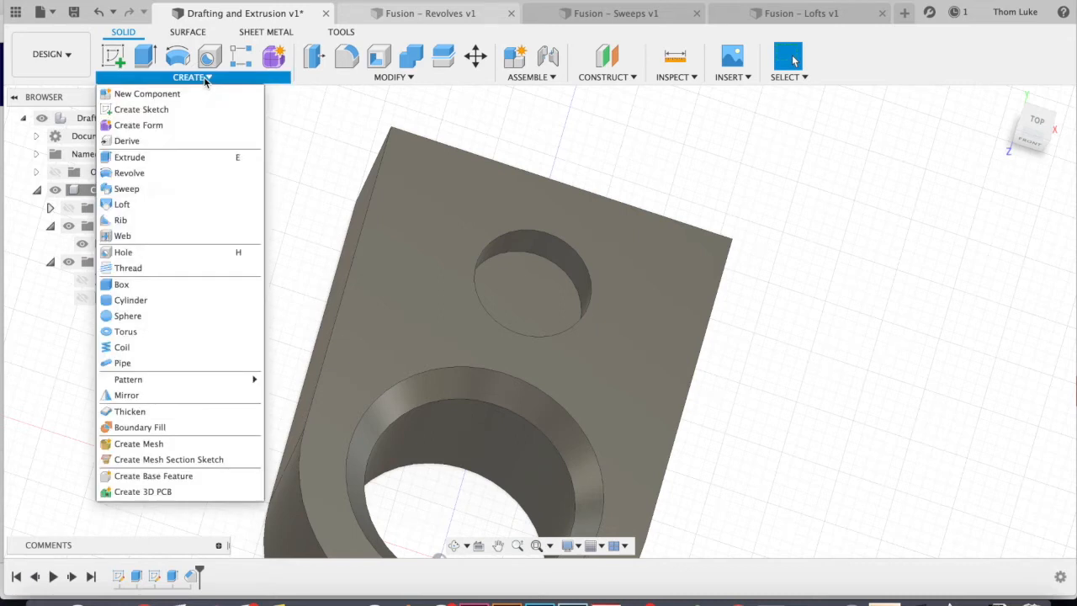
click(141, 254)
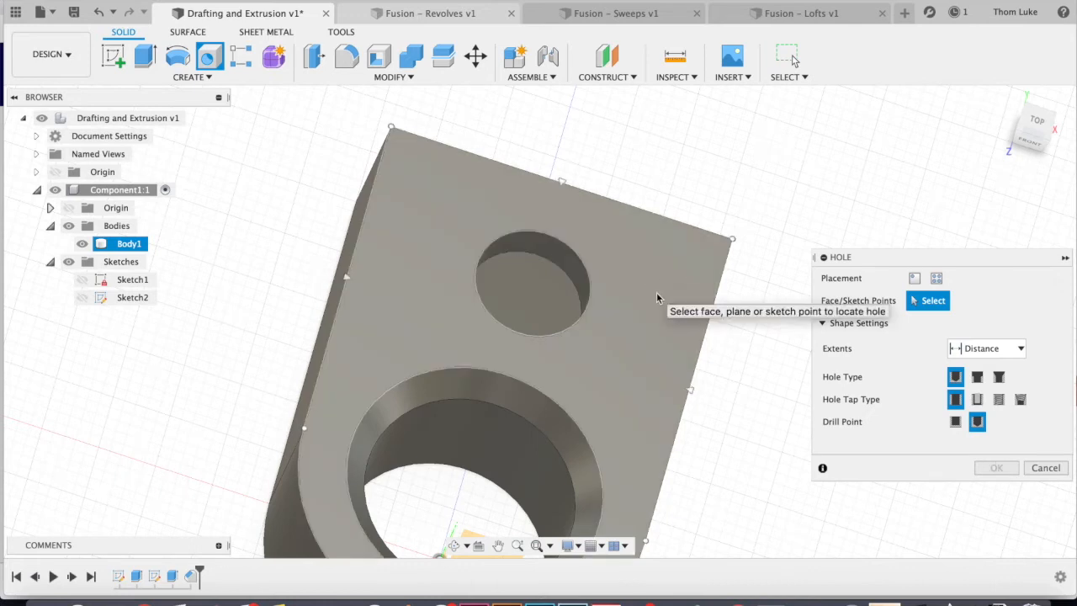
click(656, 292)
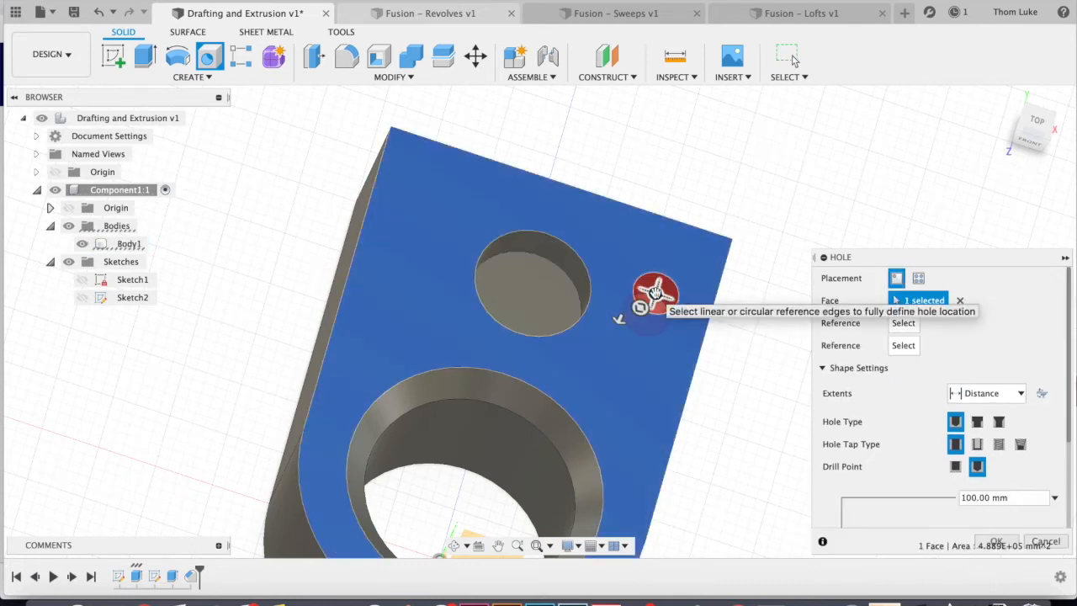
- Reposition the new hole closer to the top face's square outer corner, using the top view
click(1036, 124)
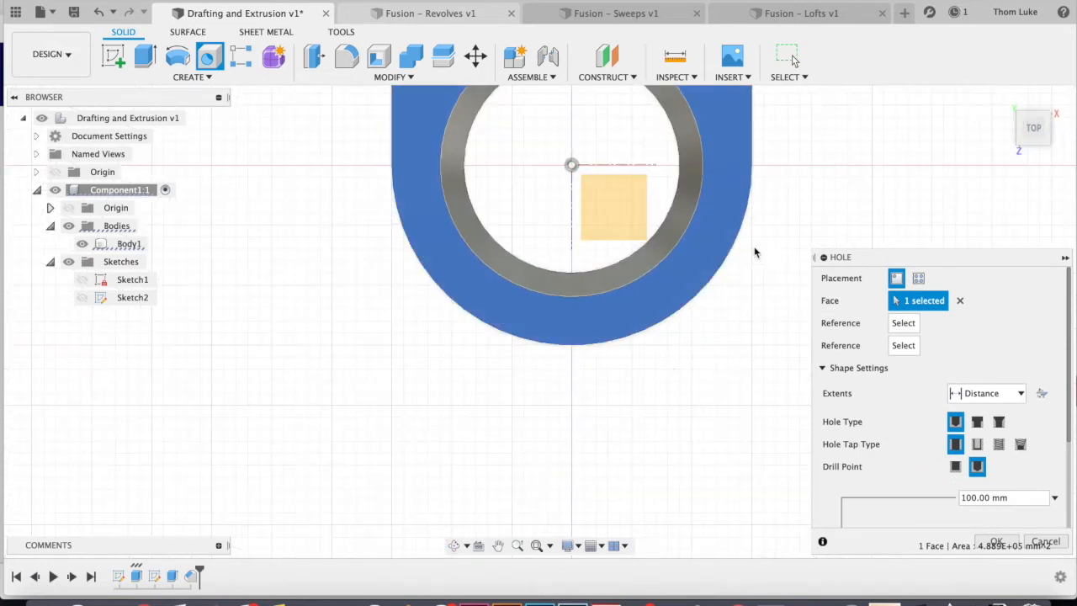
scroll(571, 461, up, 4)
scroll(563, 479, down, 5)
scroll(561, 475, down, 2)
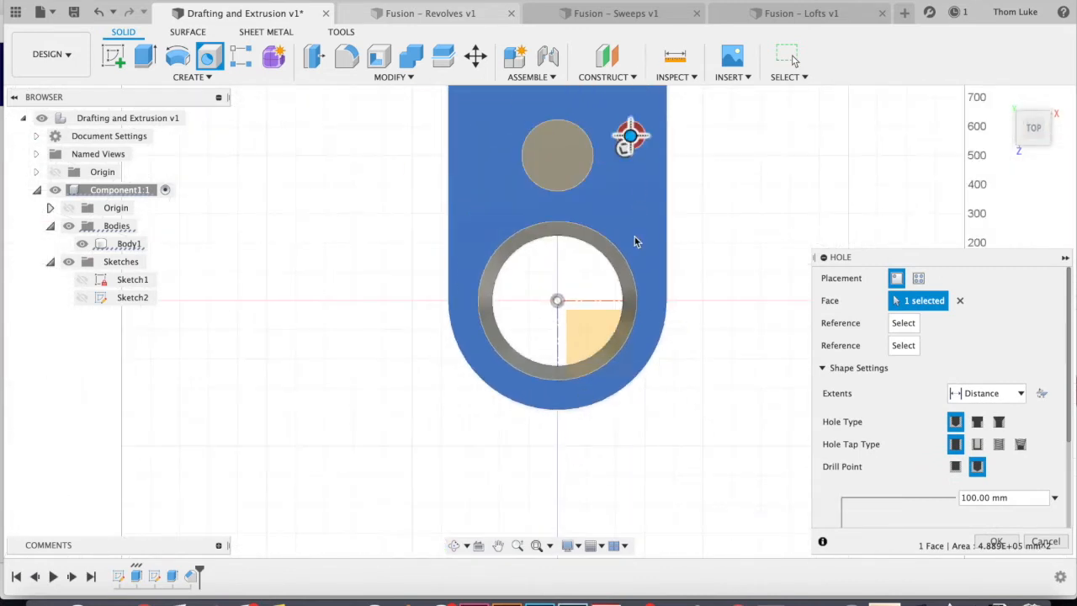
scroll(594, 409, down, 2)
scroll(621, 153, up, 6)
scroll(604, 201, up, 2)
drag(617, 218, 625, 170)
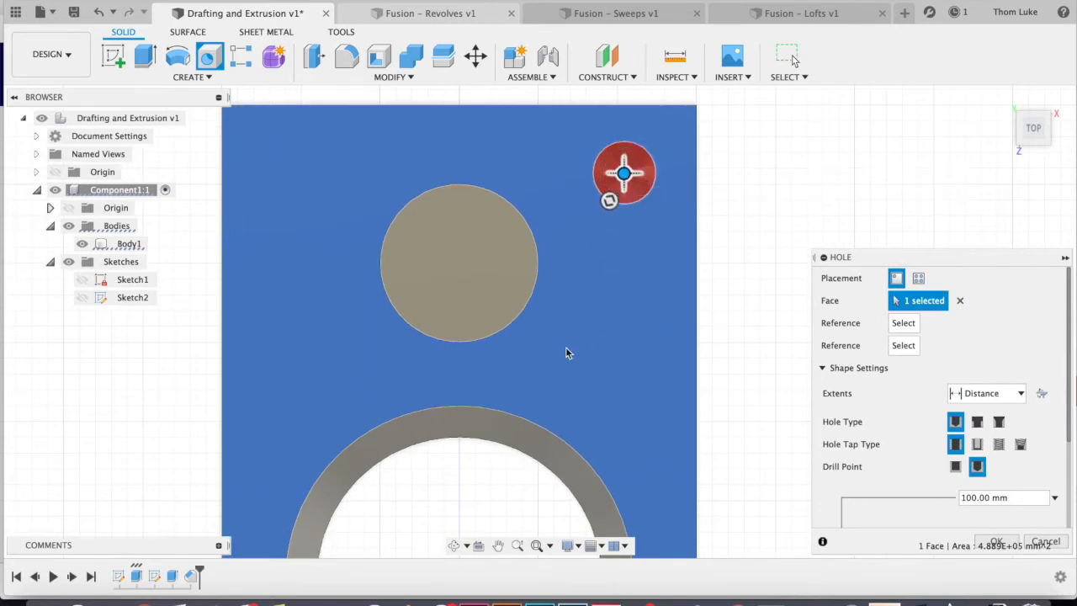
shift+middle_drag(538, 360, 660, 388)
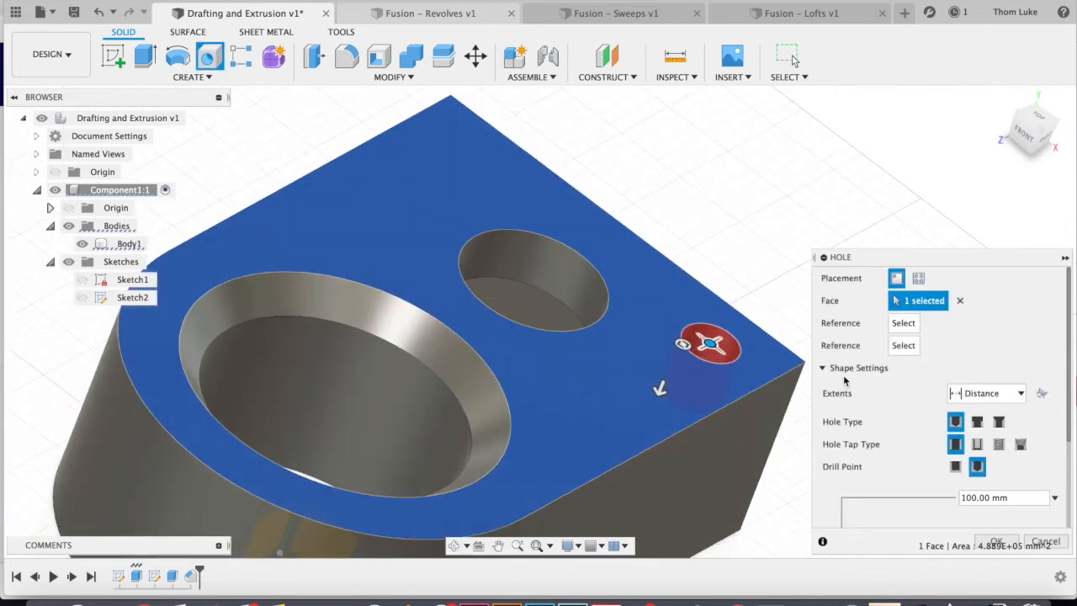
- Try the counterbore and countersink types on the corner hole and compare their previews
click(977, 422)
click(999, 422)
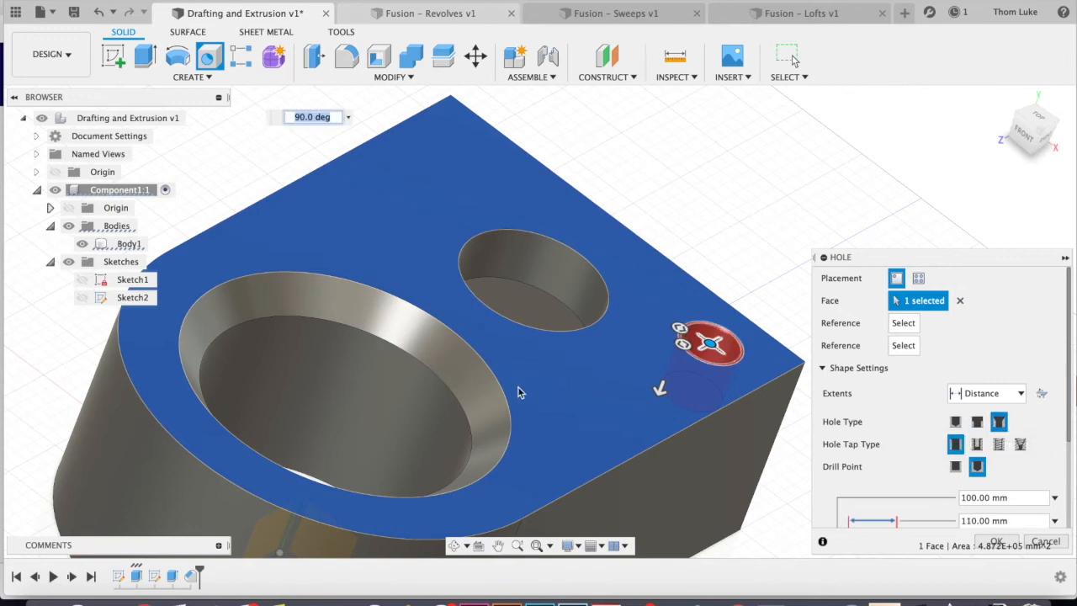
scroll(444, 370, up, 5)
scroll(399, 370, down, 5)
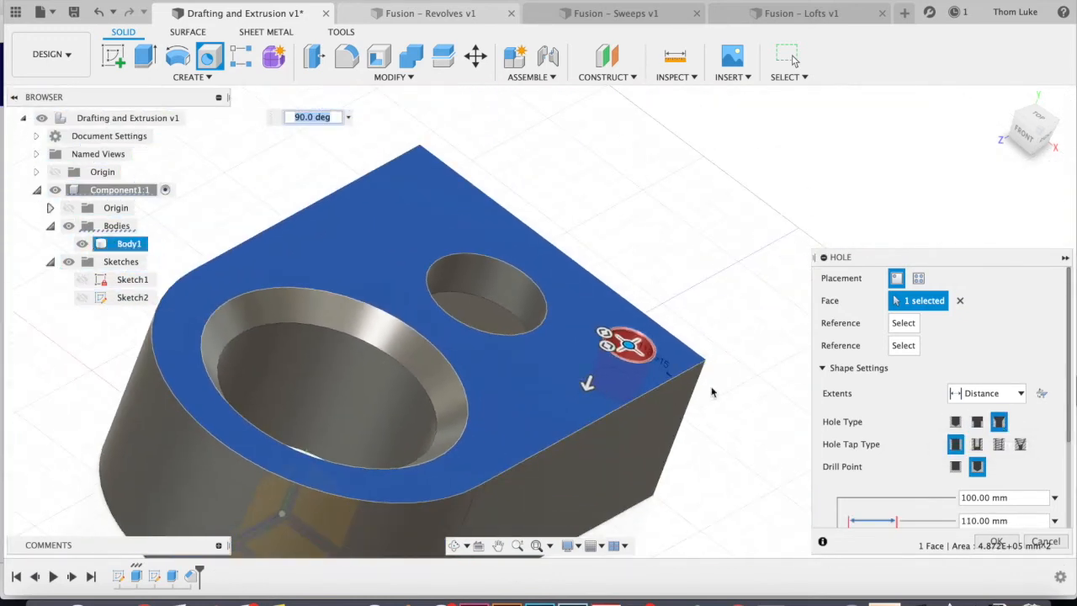
scroll(712, 391, up, 5)
- Make the corner hole a counterbore with a narrower bore, 30 mm counterbore depth and 190 mm hole depth
click(977, 422)
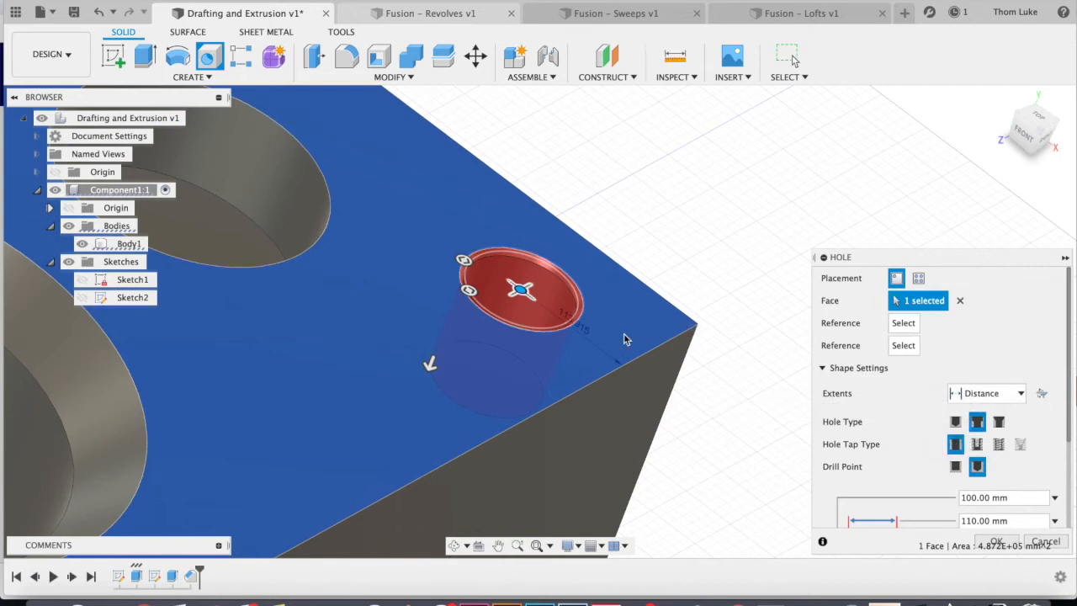
click(471, 290)
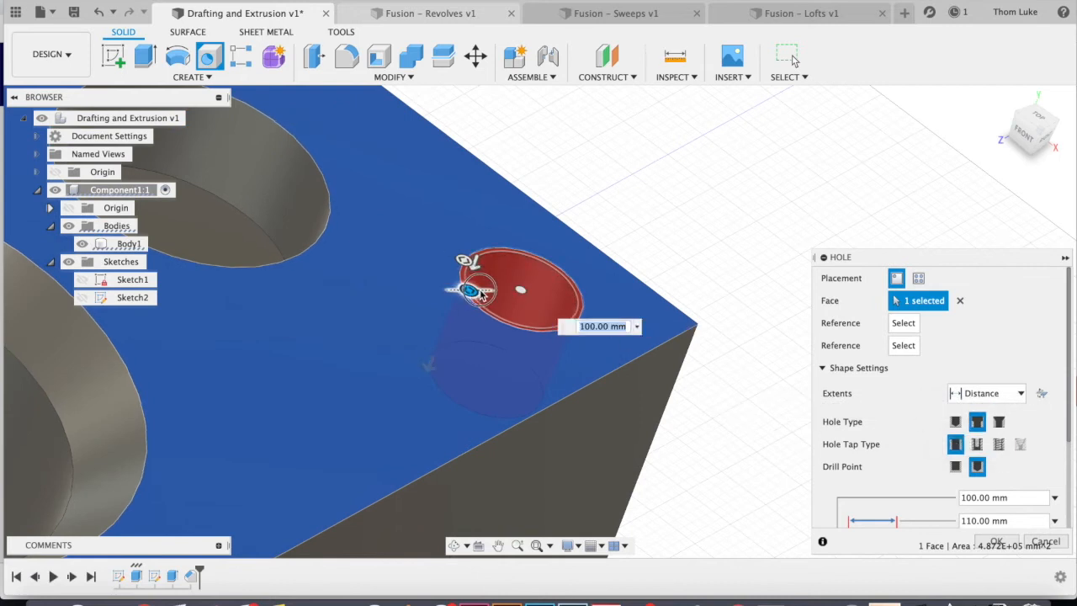
mouse_move(478, 290)
mouse_down()
mouse_move(474, 261)
mouse_move(461, 286)
mouse_up()
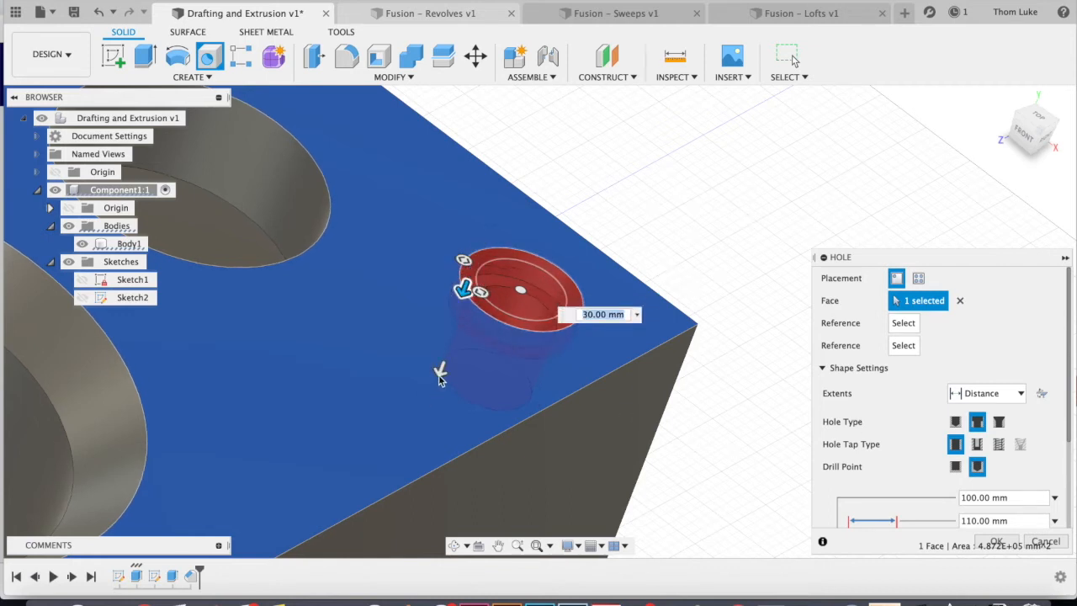
drag(422, 392, 410, 449)
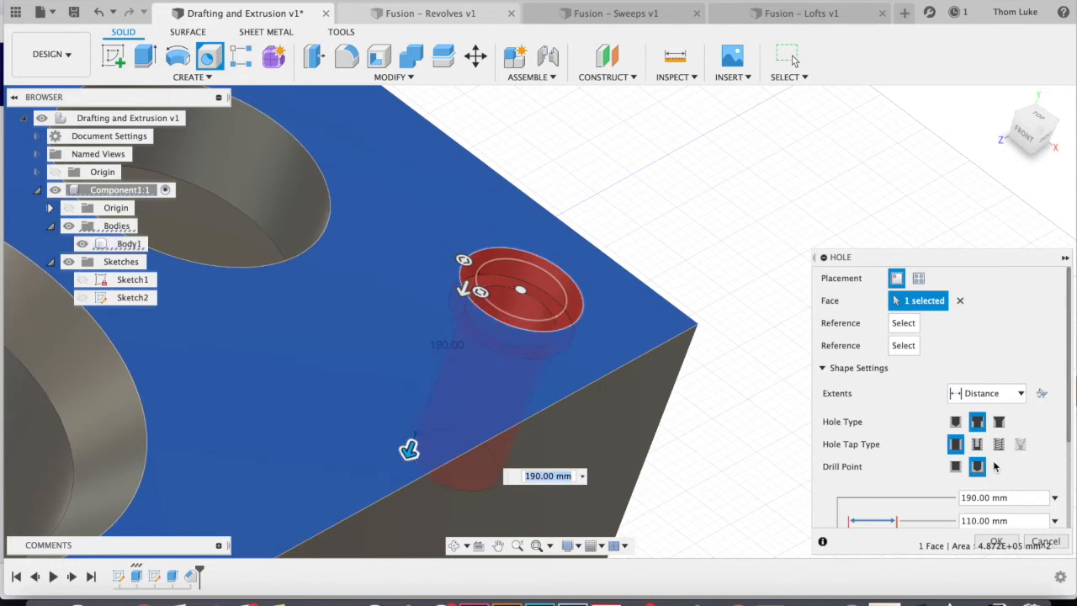
- Try the countersink and simple types on the 190 mm deep hole, and return it to counterbore
shift+middle_drag(504, 378, 524, 359)
click(999, 421)
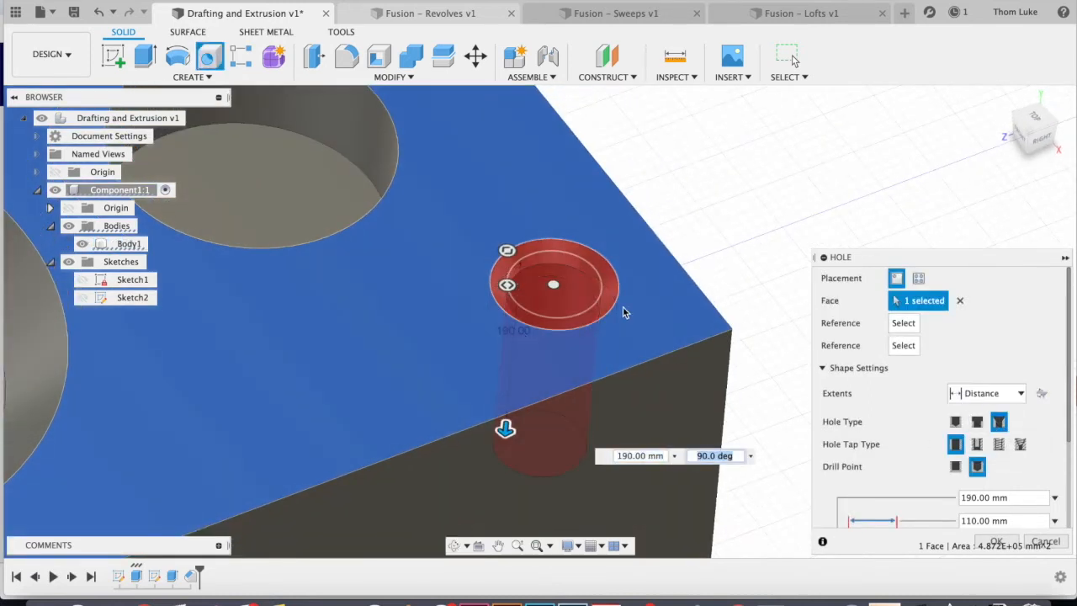
shift+middle_drag(505, 299, 623, 336)
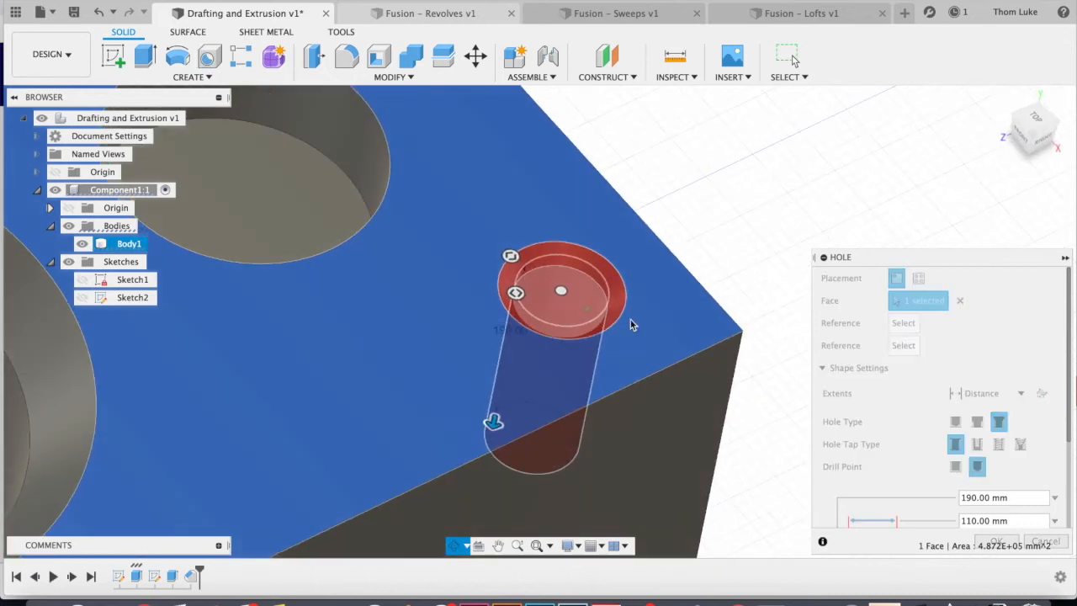
click(955, 422)
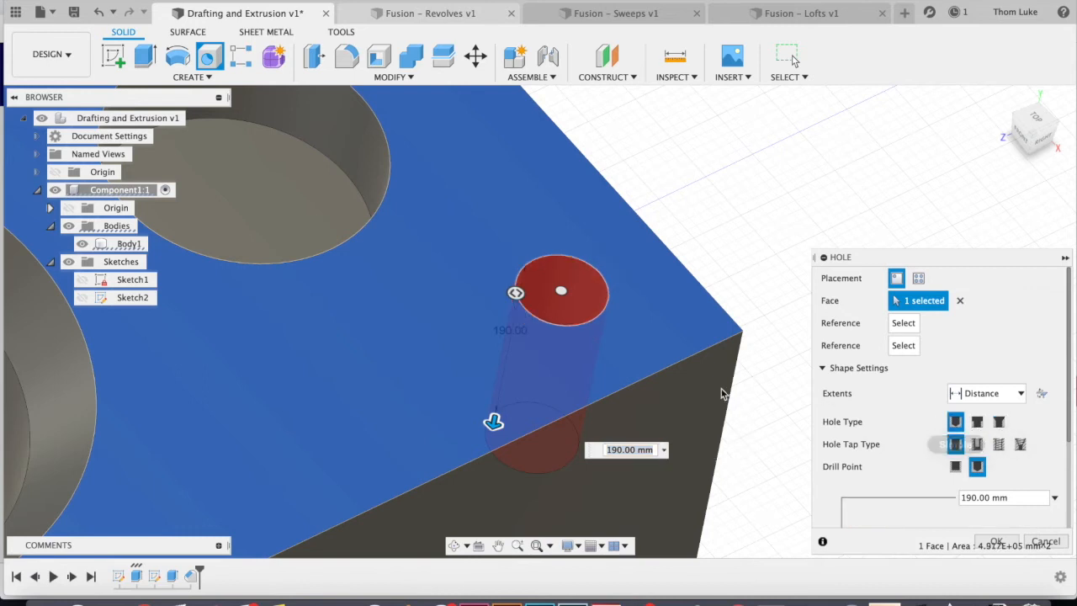
click(976, 421)
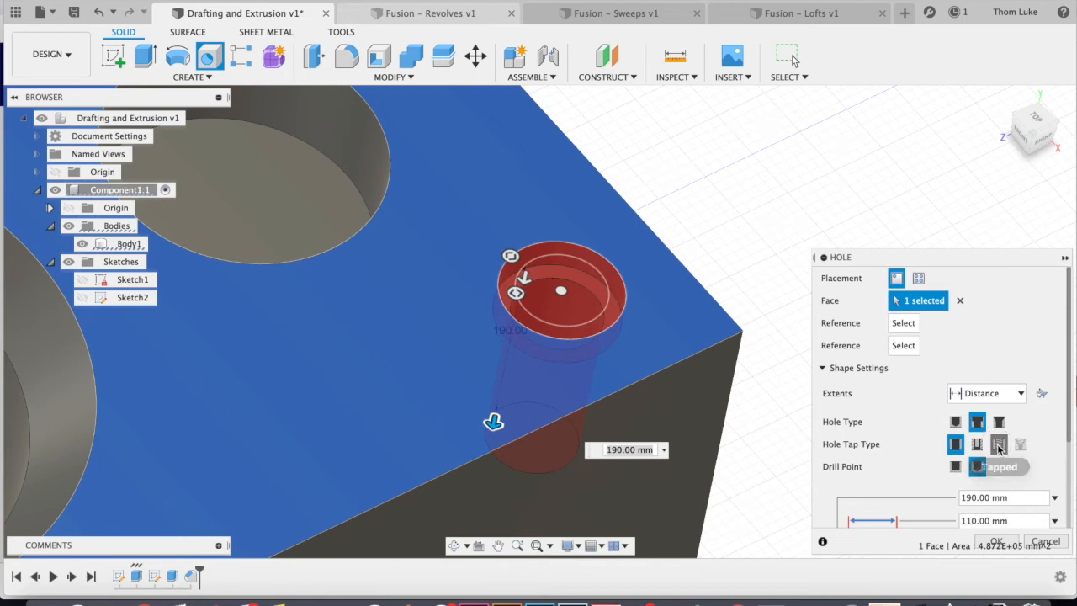
- Make the counterbore hole tapped and create it with the ISO Metric profile M80x6, class 6H, right-hand thread
click(999, 444)
shift+middle_drag(578, 335, 579, 355)
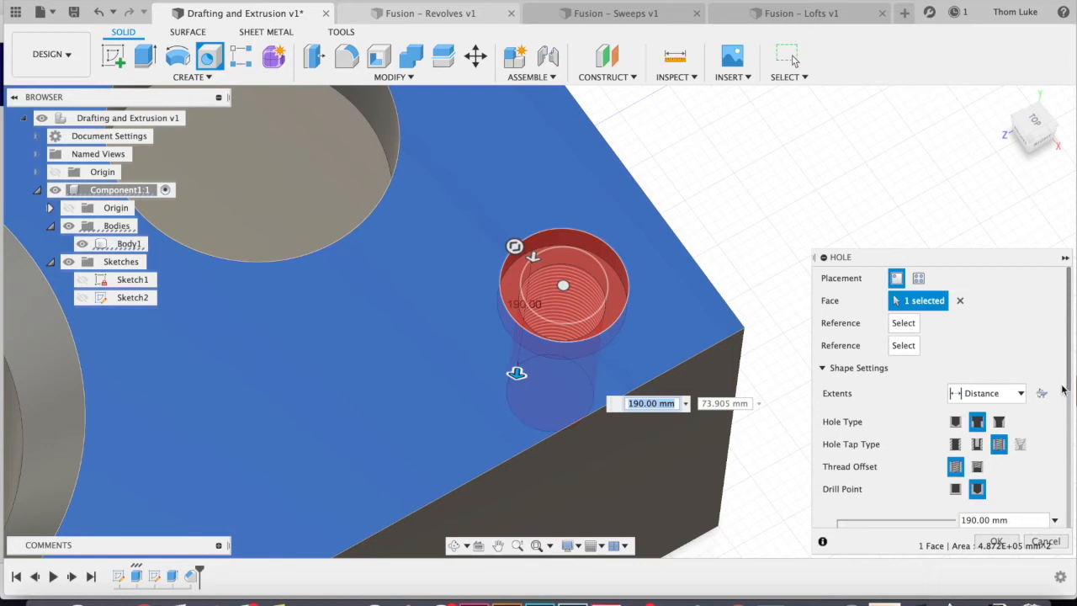
drag(1069, 367, 1059, 492)
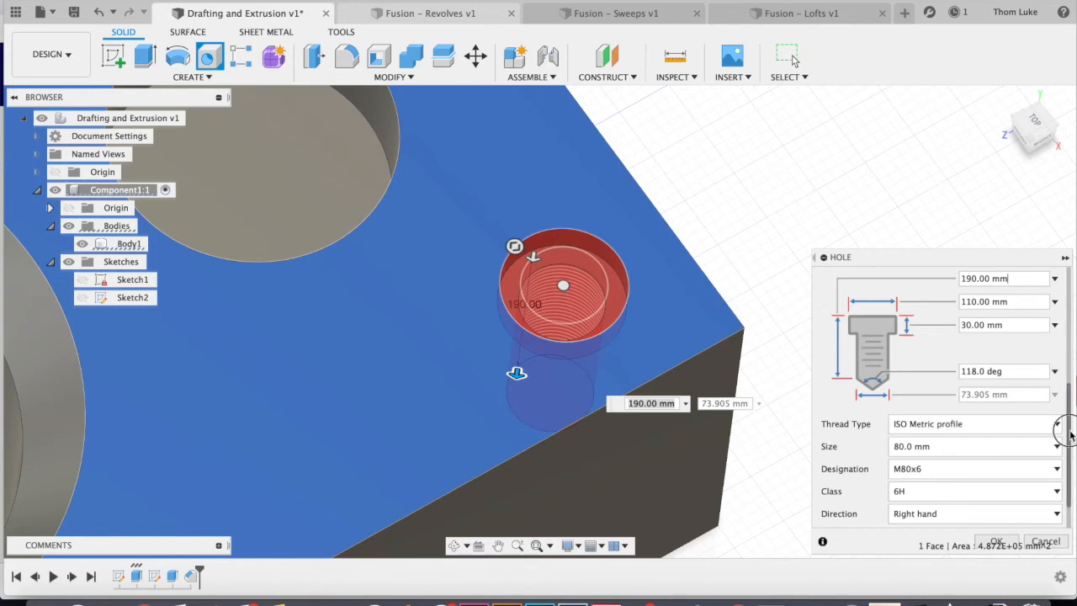
drag(1070, 434, 1072, 457)
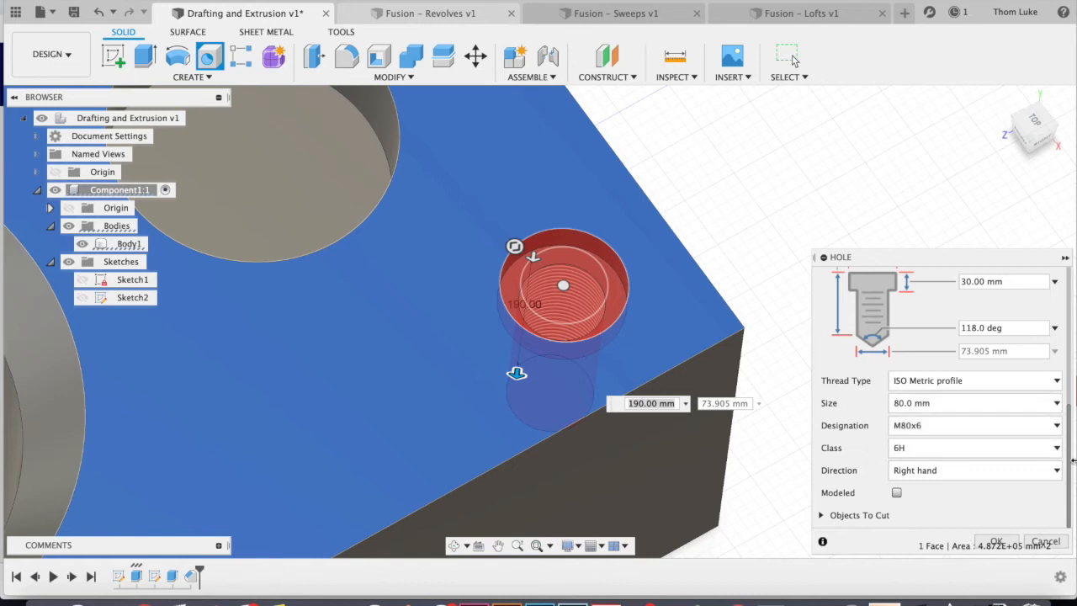
click(1007, 541)
- Mirror the block body across its flat end face, using Bodies as the pattern type
shift+middle_drag(562, 306, 526, 294)
scroll(571, 279, down, 10)
scroll(527, 293, down, 5)
click(192, 77)
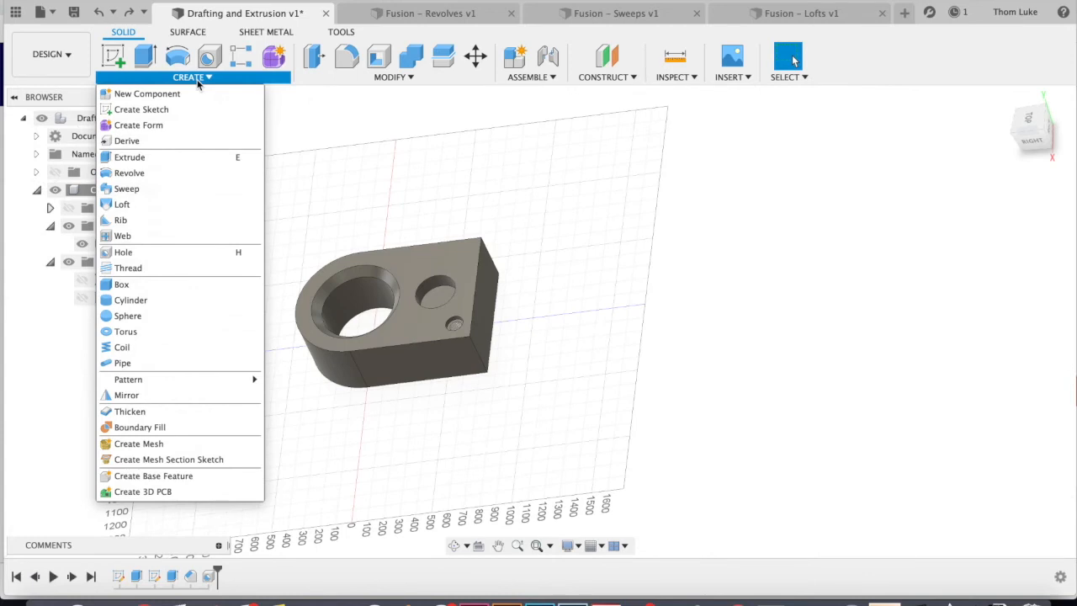
click(135, 394)
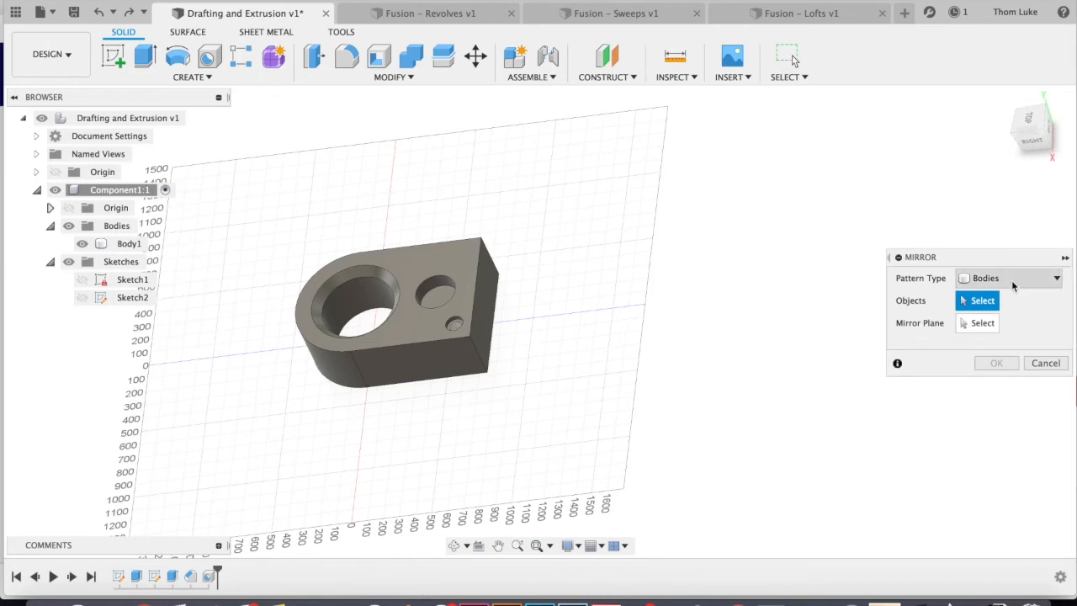
click(128, 243)
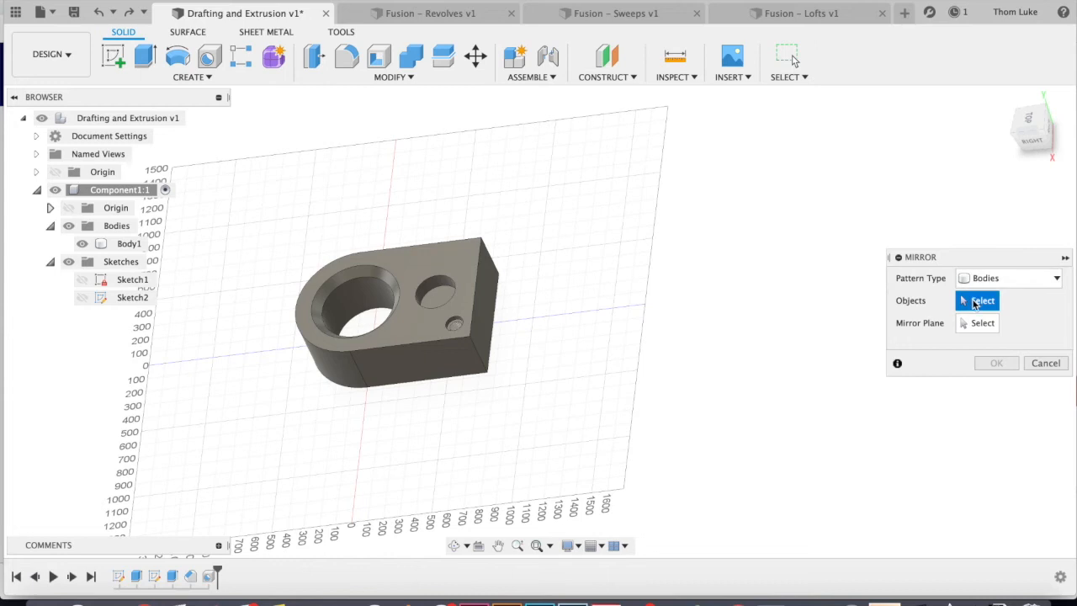
drag(261, 217, 595, 432)
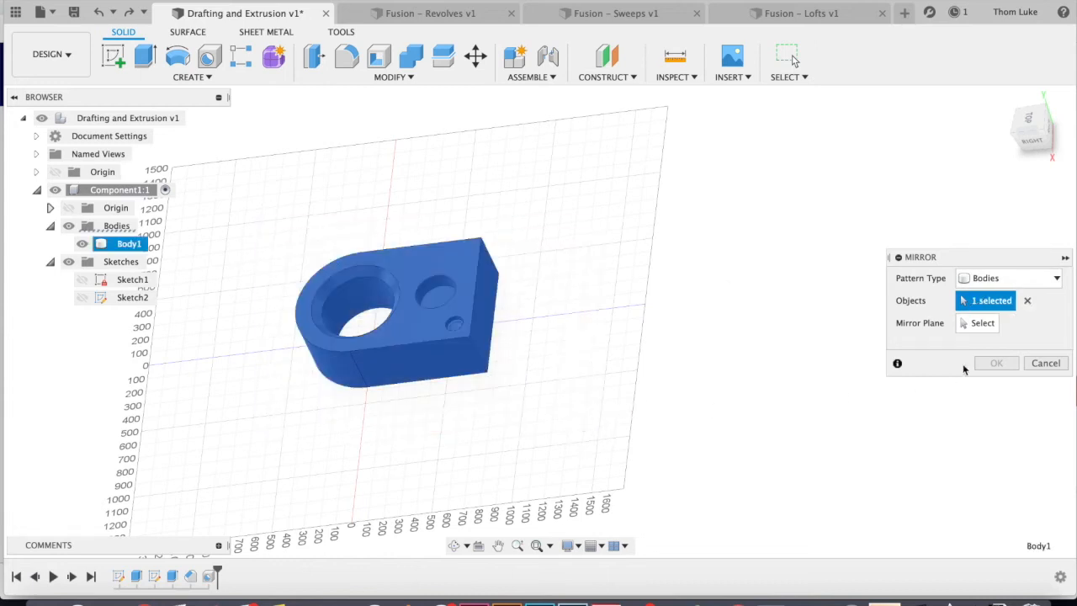
click(977, 324)
shift+middle_drag(500, 353, 452, 341)
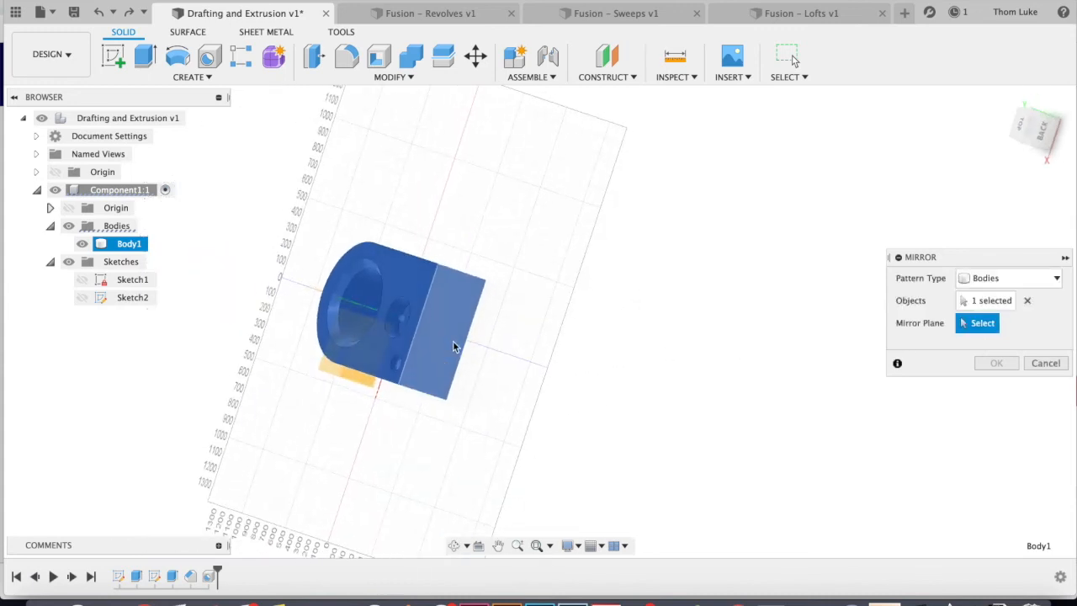
click(450, 333)
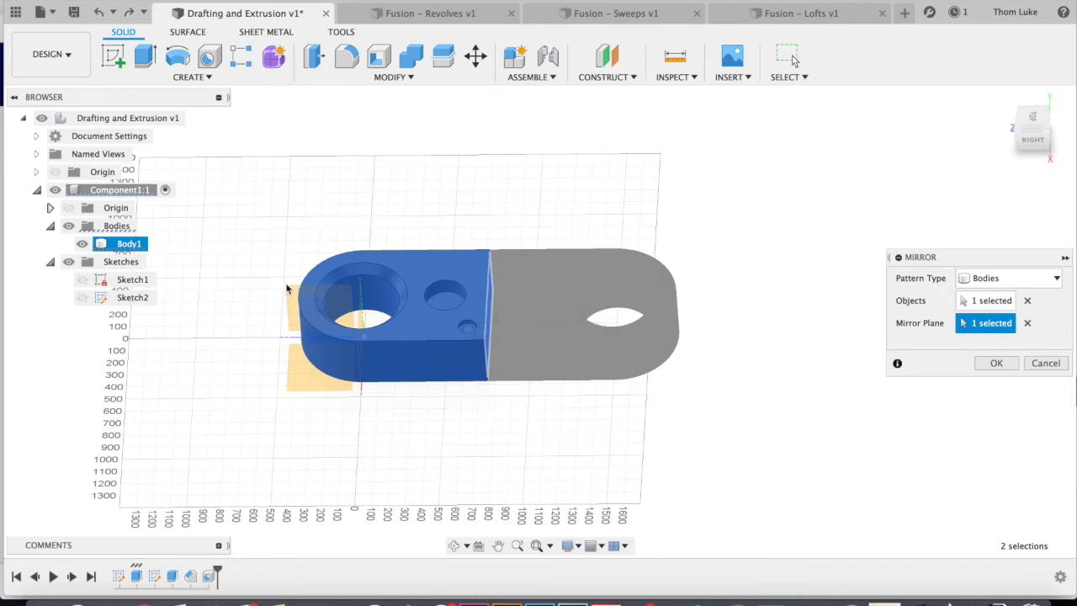
click(993, 362)
shift+middle_drag(605, 351, 673, 308)
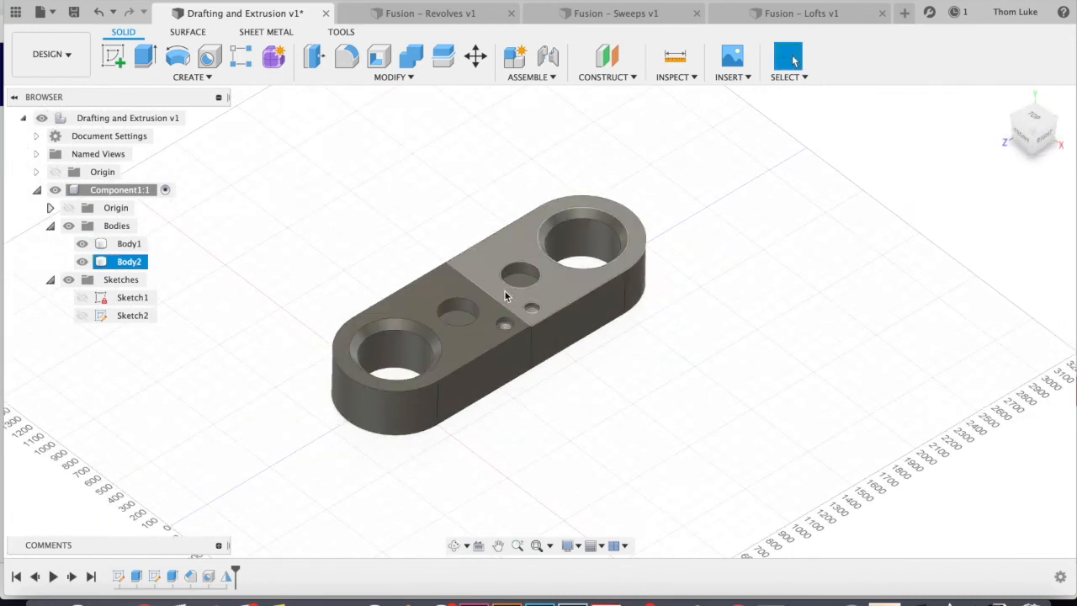
key(Escape)
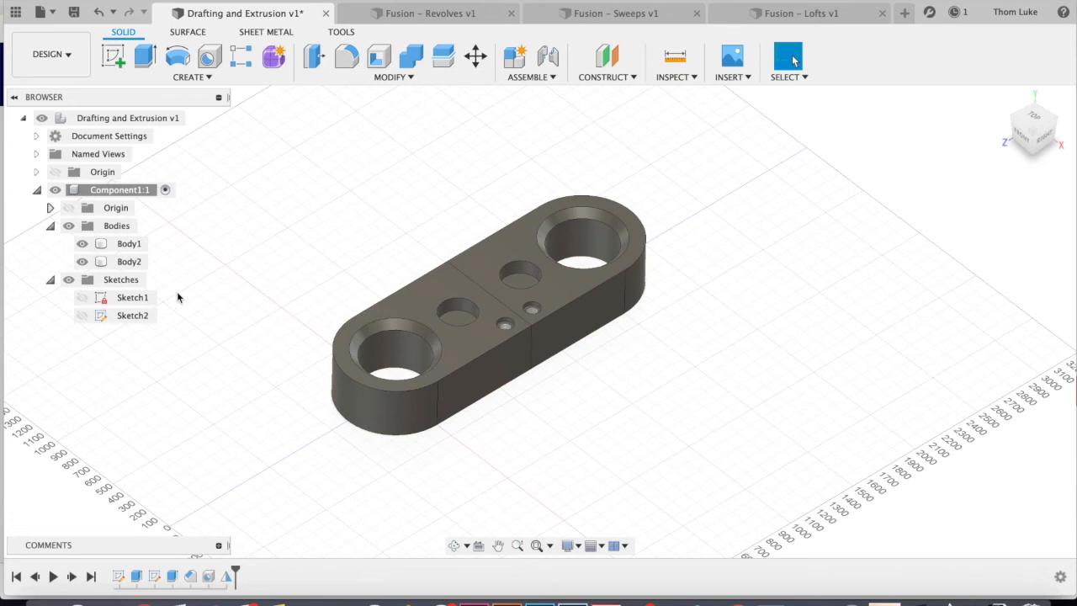
- Highlight the original body and its mirrored copy in turn to check that they are separate
click(130, 244)
click(129, 261)
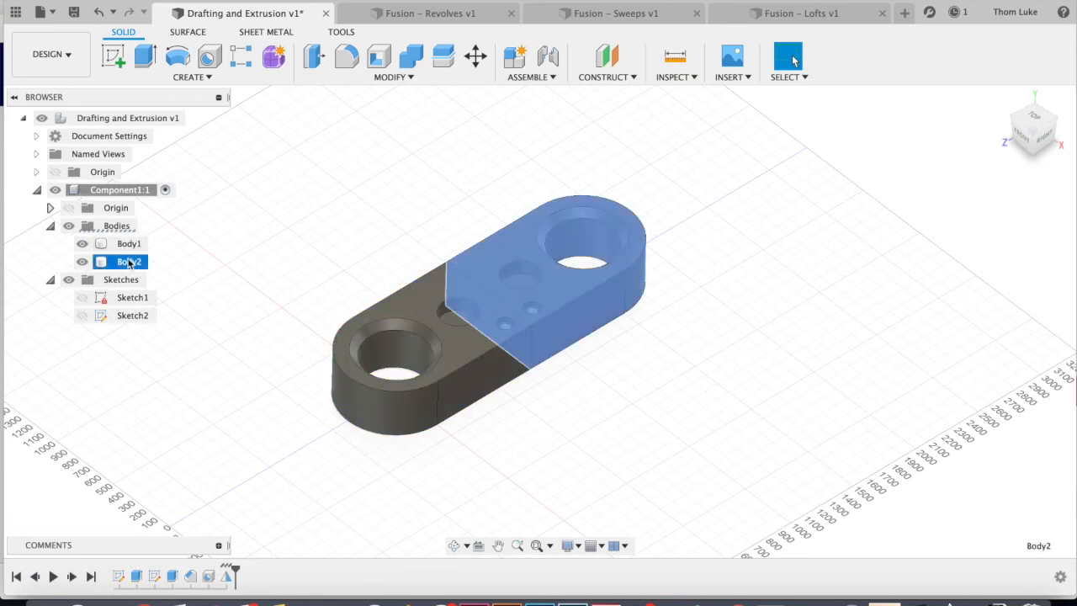
click(350, 221)
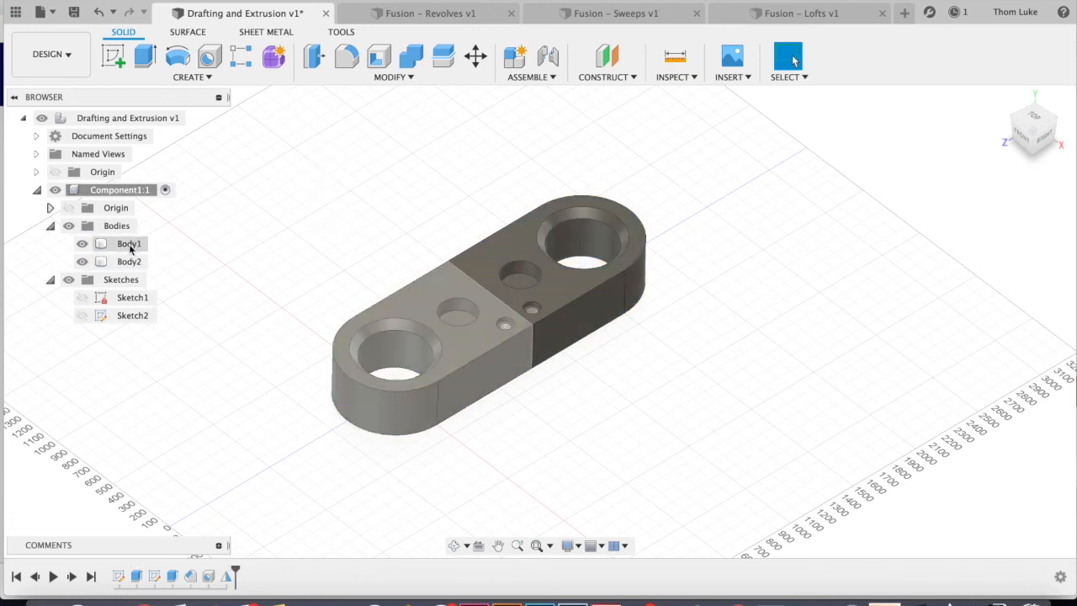
- Combine the two halves with the Join operation, using the mirrored body as target and the original body as tool
click(393, 77)
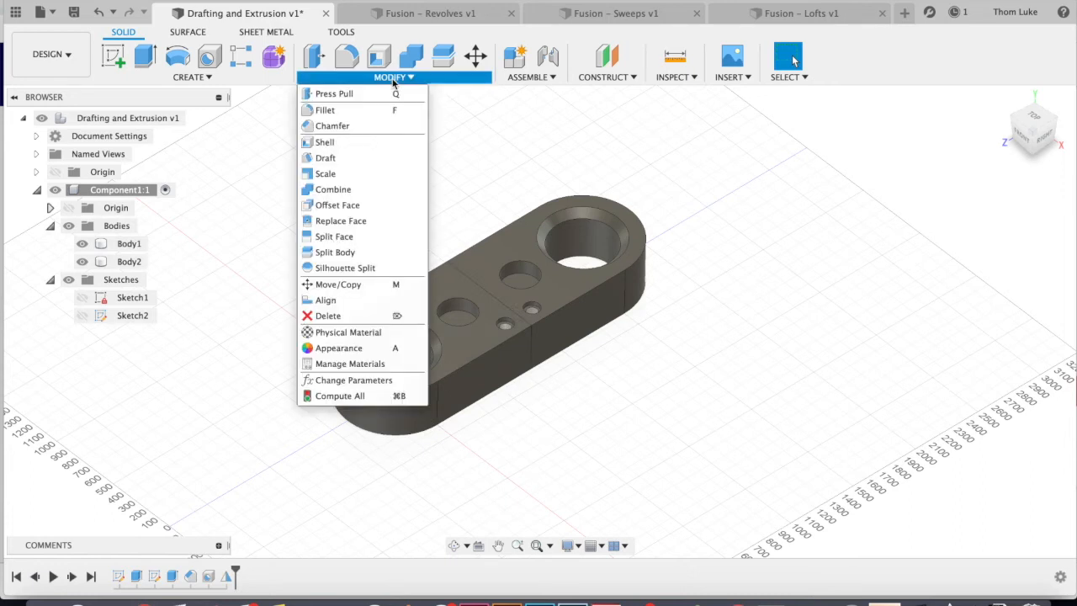
click(365, 190)
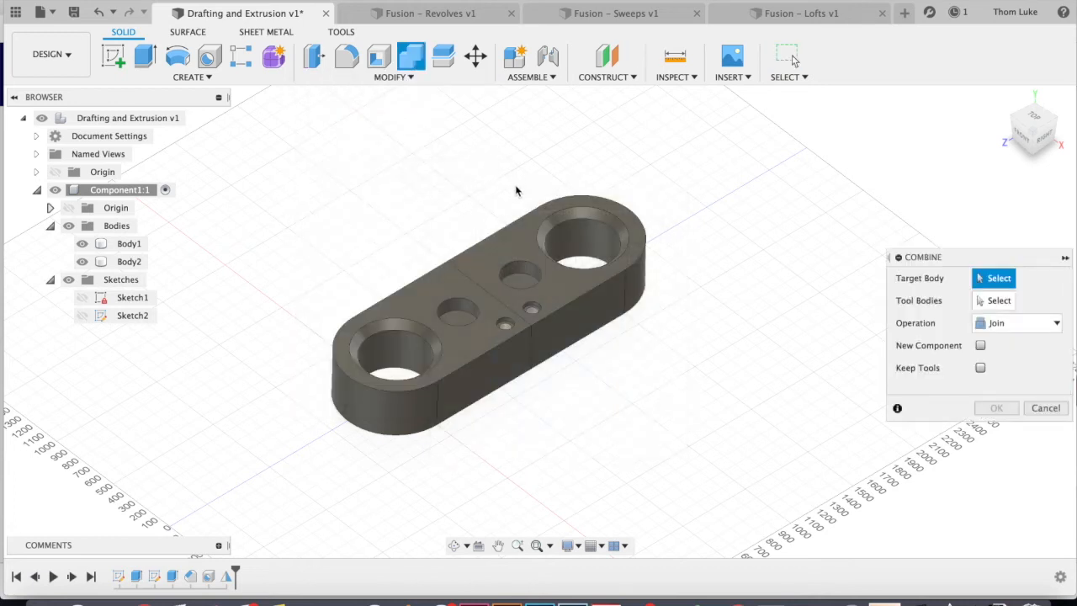
click(512, 240)
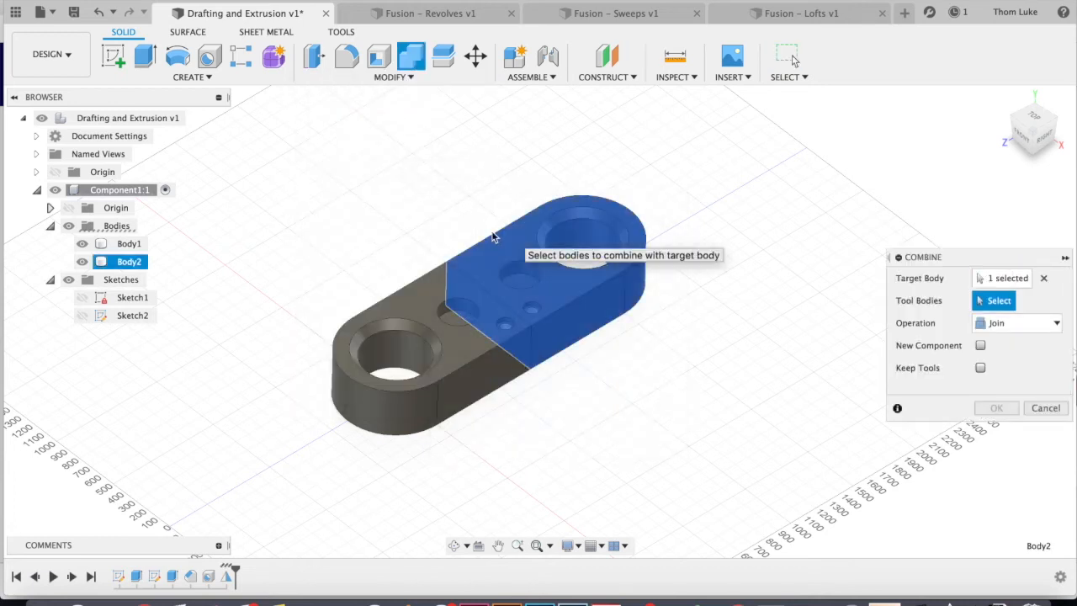
click(416, 298)
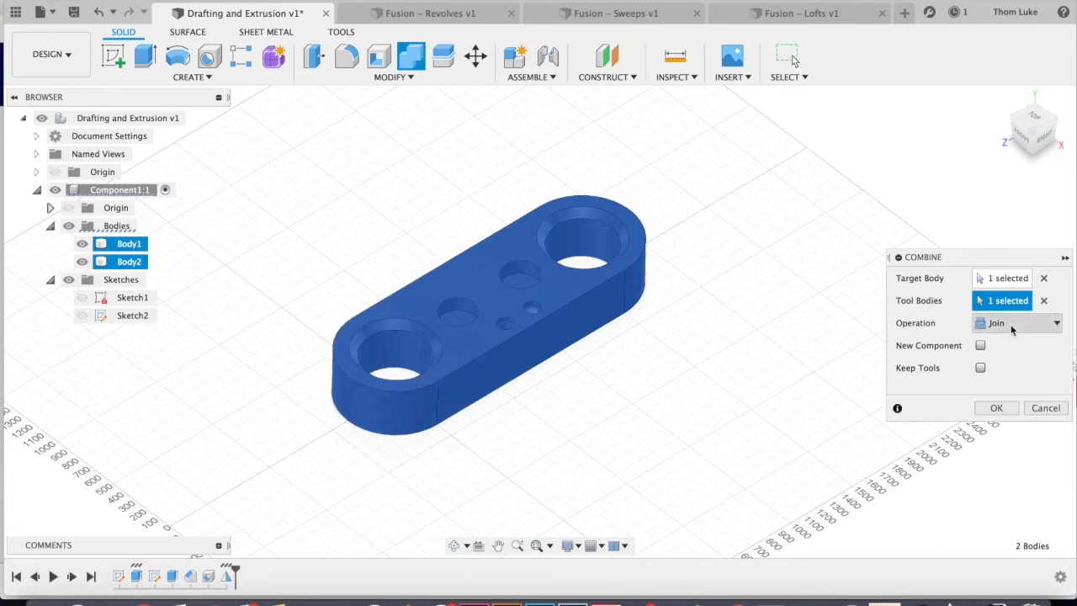
click(991, 410)
shift+middle_drag(465, 276, 255, 544)
- Roll the timeline back to before the combine and start a shell on the bottom faces of both separate bodies
drag(254, 571, 234, 568)
shift+middle_drag(467, 404, 476, 237)
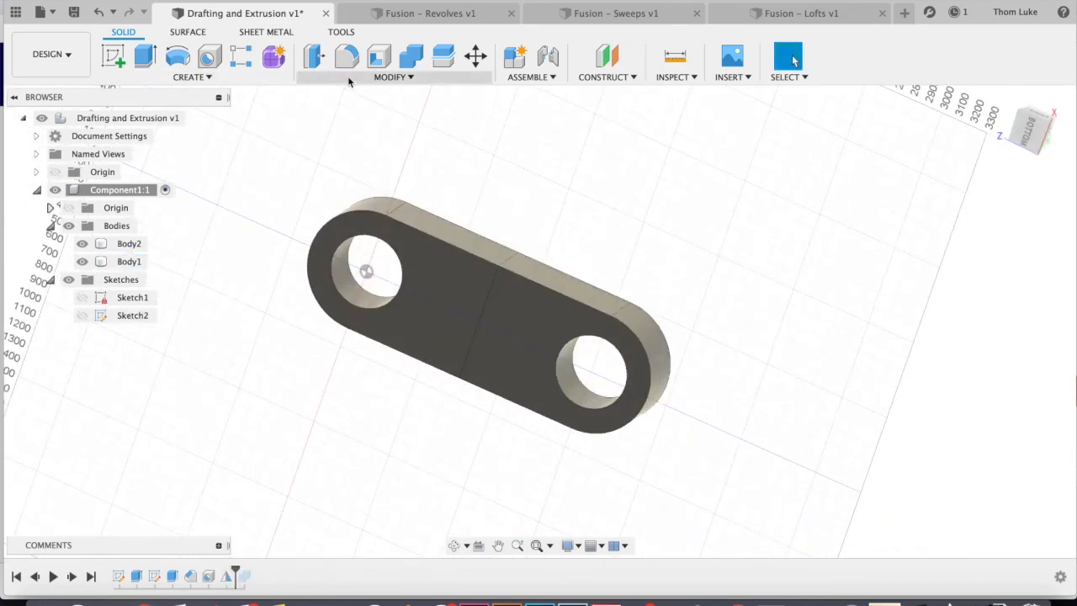
click(373, 78)
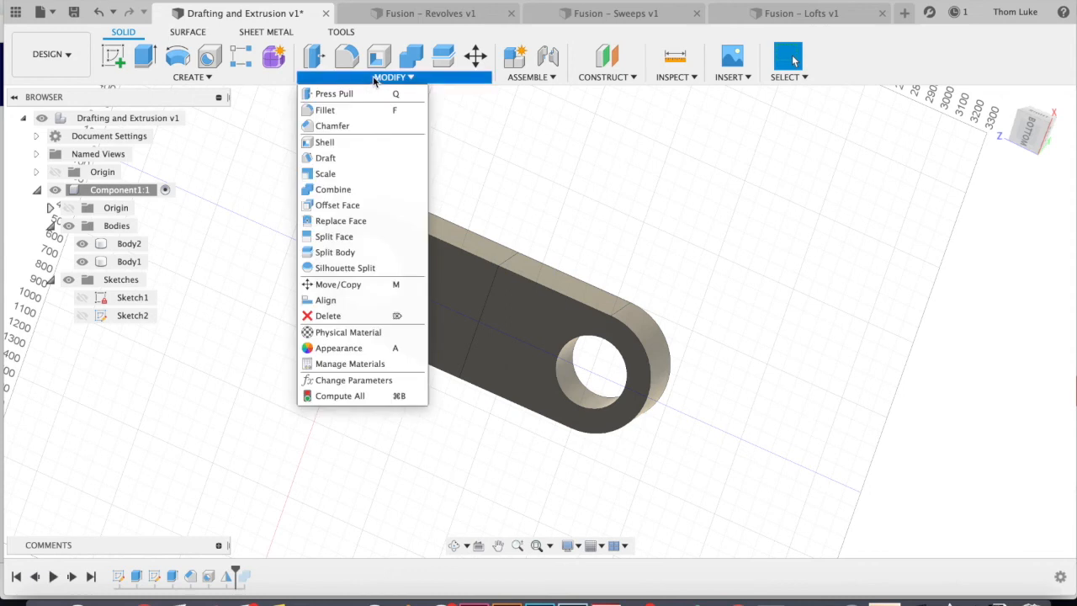
key(Escape)
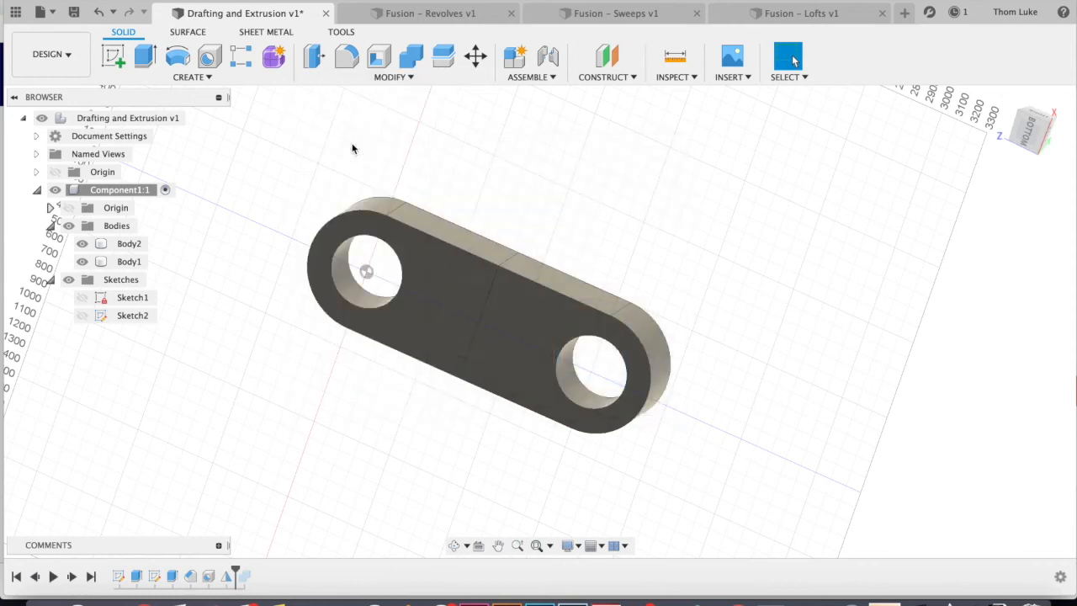
click(448, 282)
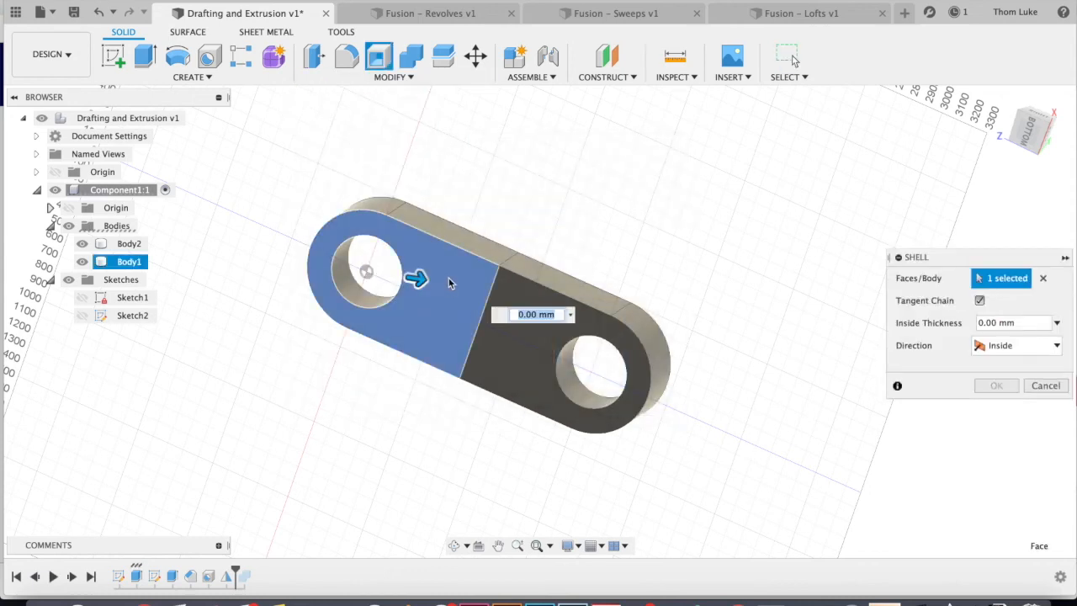
click(520, 301)
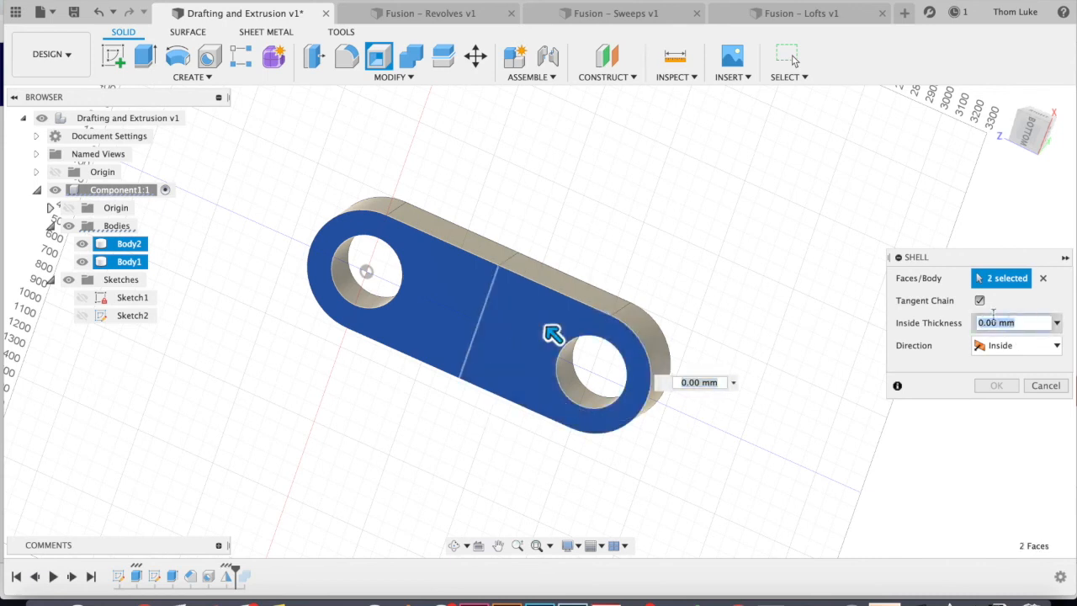
- Preview the two-body shell at 50 mm and 20 mm inside thickness, cancel it, and roll the timeline forward past the combine
shift+middle_drag(548, 325, 572, 330)
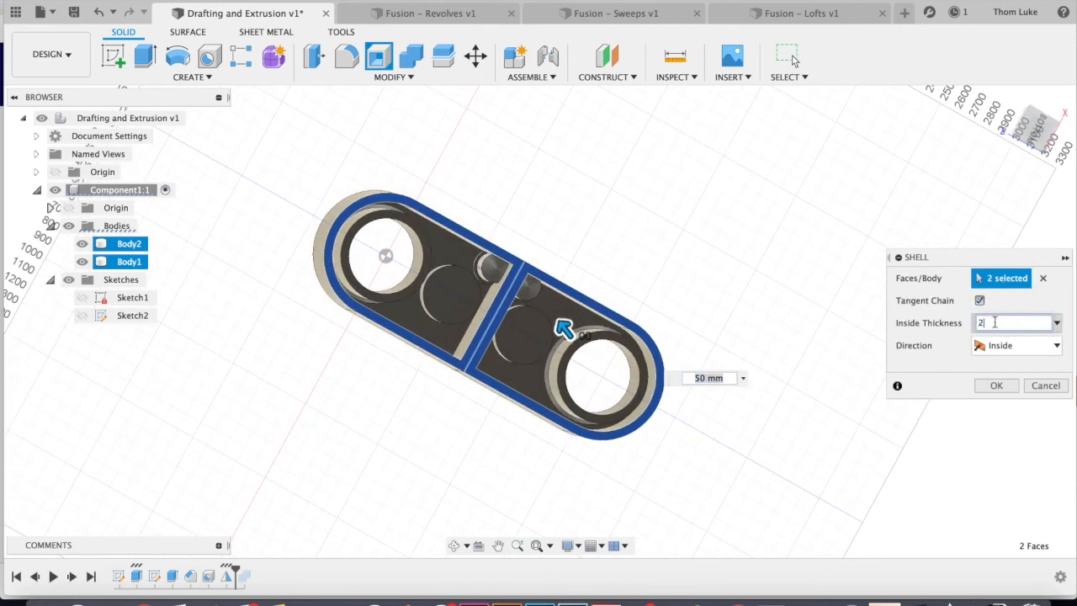
text(0)
shift+middle_drag(567, 334, 464, 330)
scroll(464, 329, up, 3)
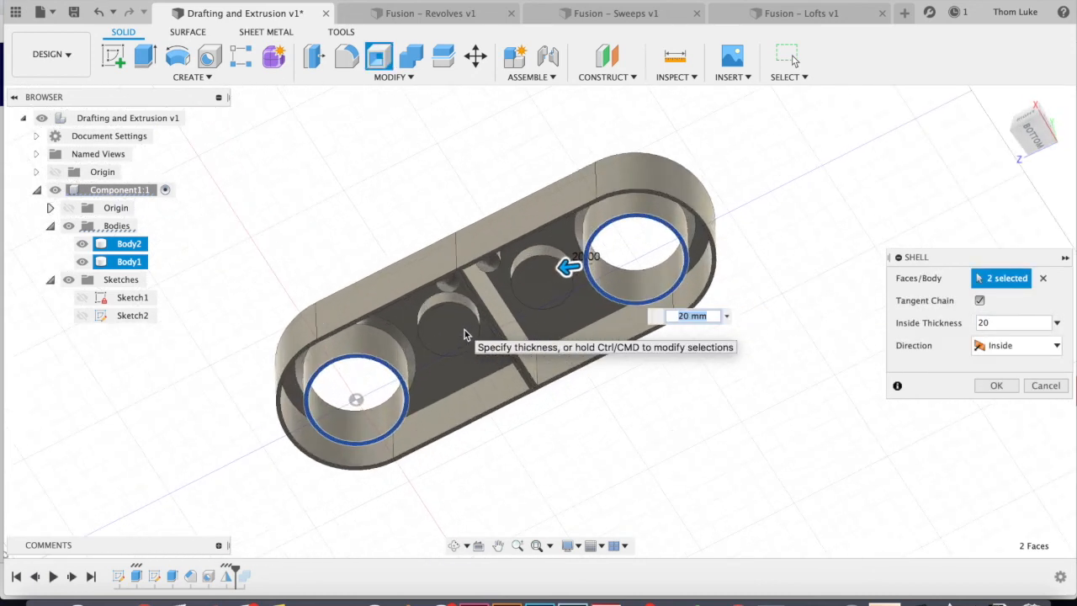
click(1046, 386)
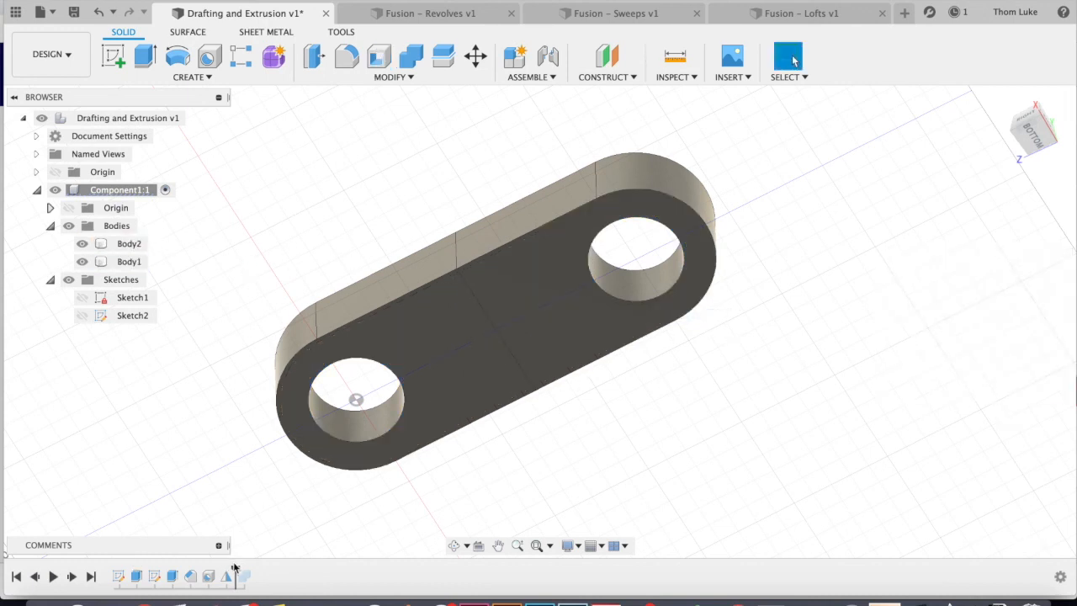
drag(235, 571, 251, 574)
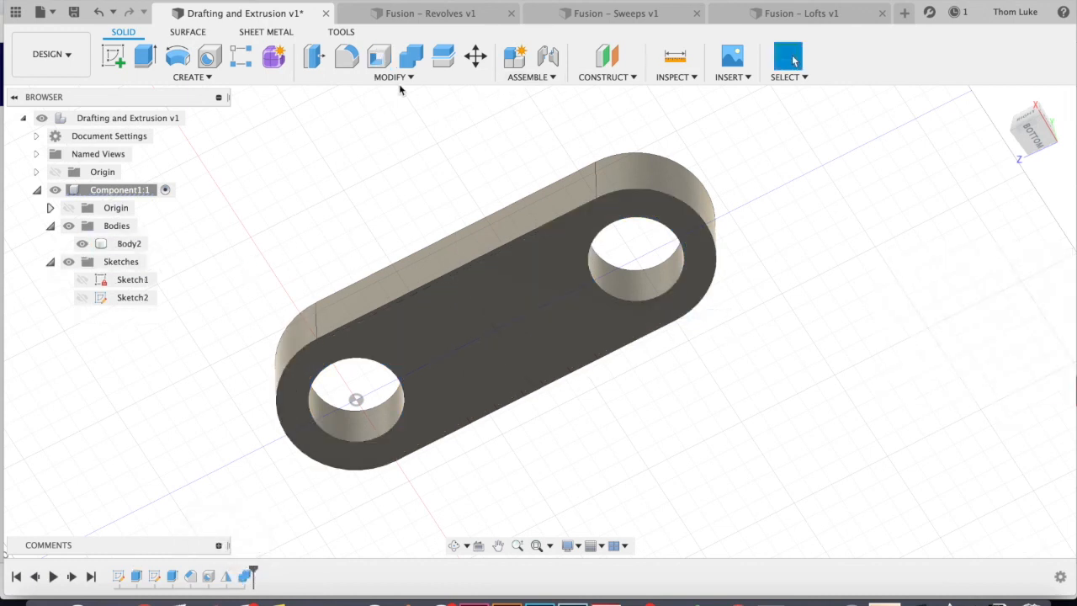
- Shell the combined body inward from its bottom face with a 20 mm inside thickness
click(378, 55)
click(553, 270)
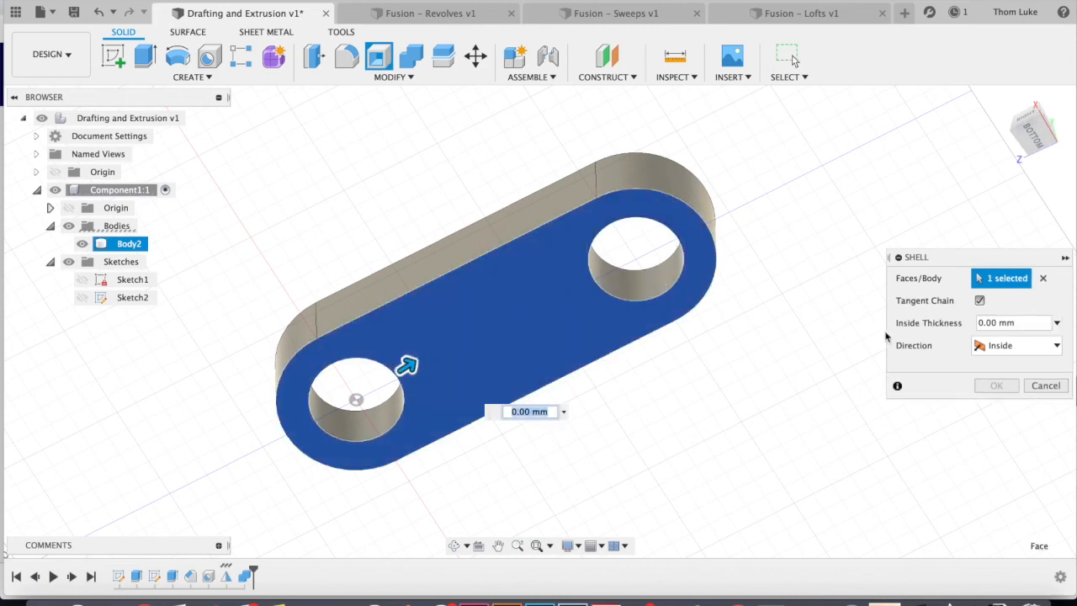
click(992, 323)
text(2)
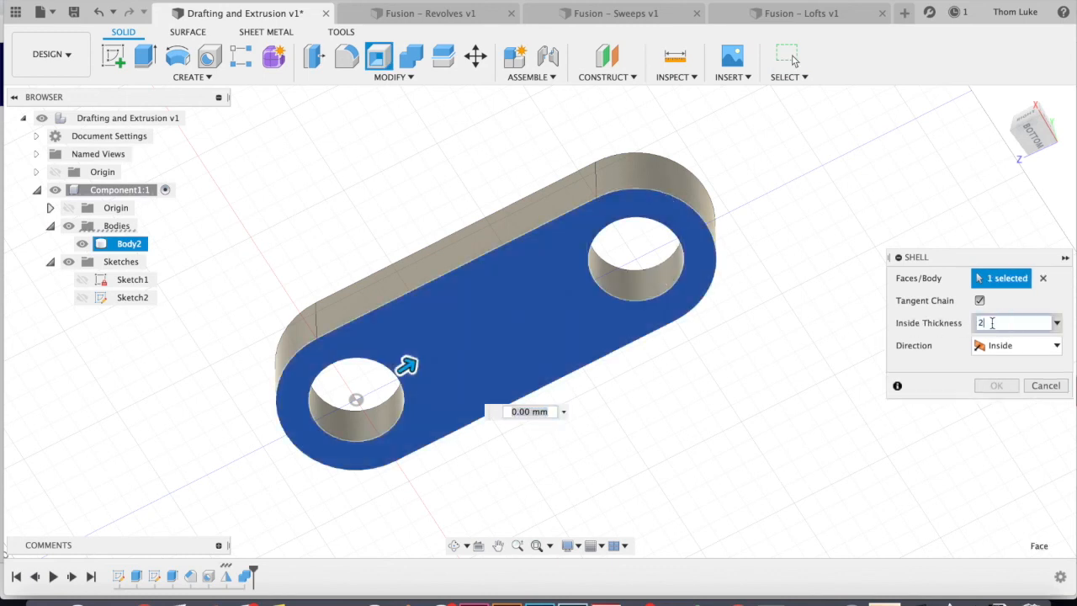
text(0)
shift+middle_drag(432, 310, 492, 255)
click(996, 385)
shift+middle_drag(505, 379, 536, 232)
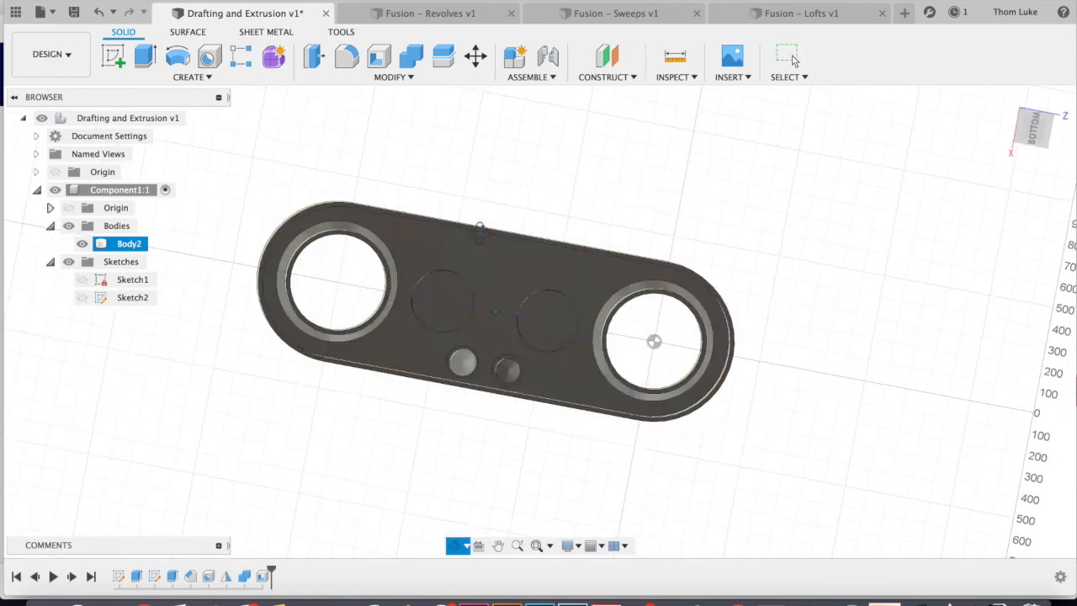